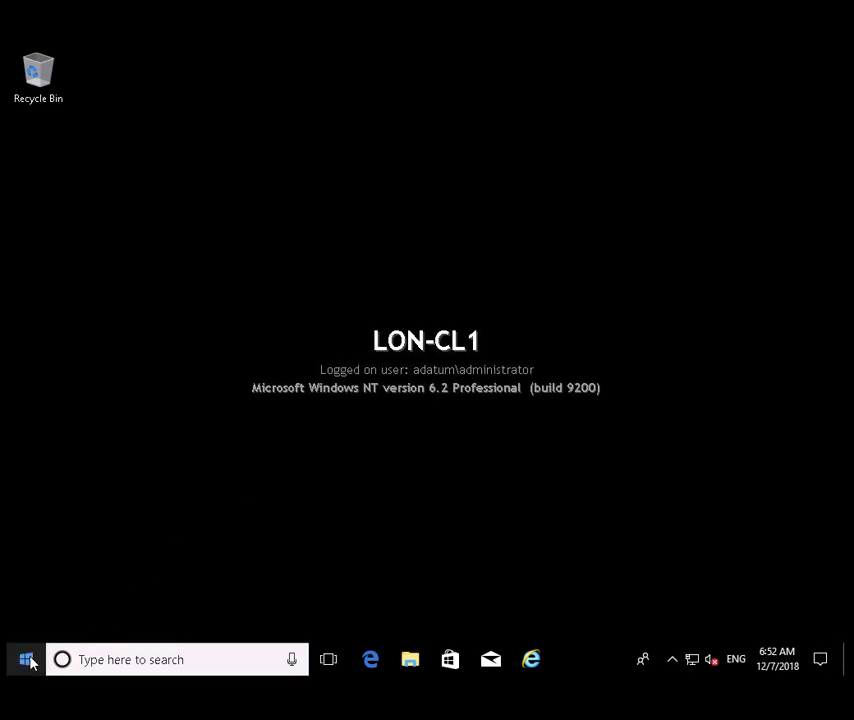
- Launch Active Directory Users and Computers from Windows Administrative Tools in the Start menu
{"action": "left_click", "coordinate": [27, 660]}
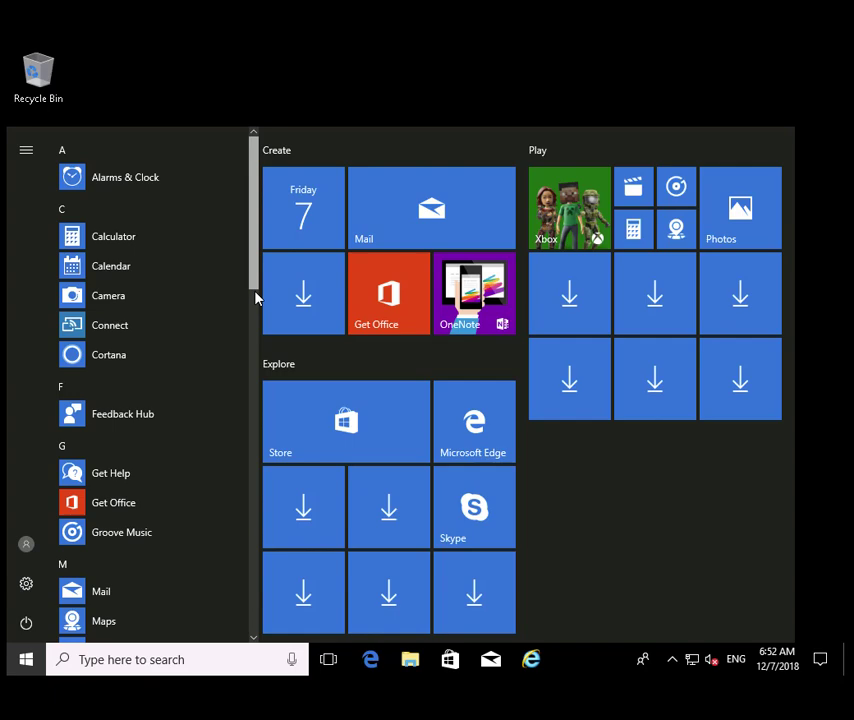
{"action": "scroll", "coordinate": [248, 414], "scroll_direction": "down", "scroll_amount": 5}
{"action": "scroll", "coordinate": [252, 542], "scroll_direction": "down", "scroll_amount": 5}
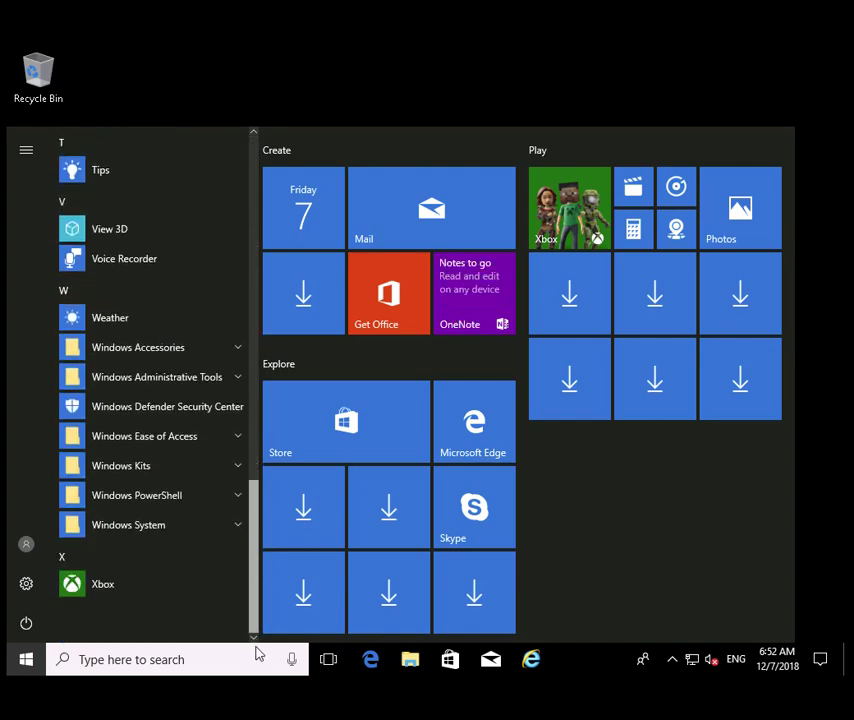
{"action": "left_click", "coordinate": [237, 378]}
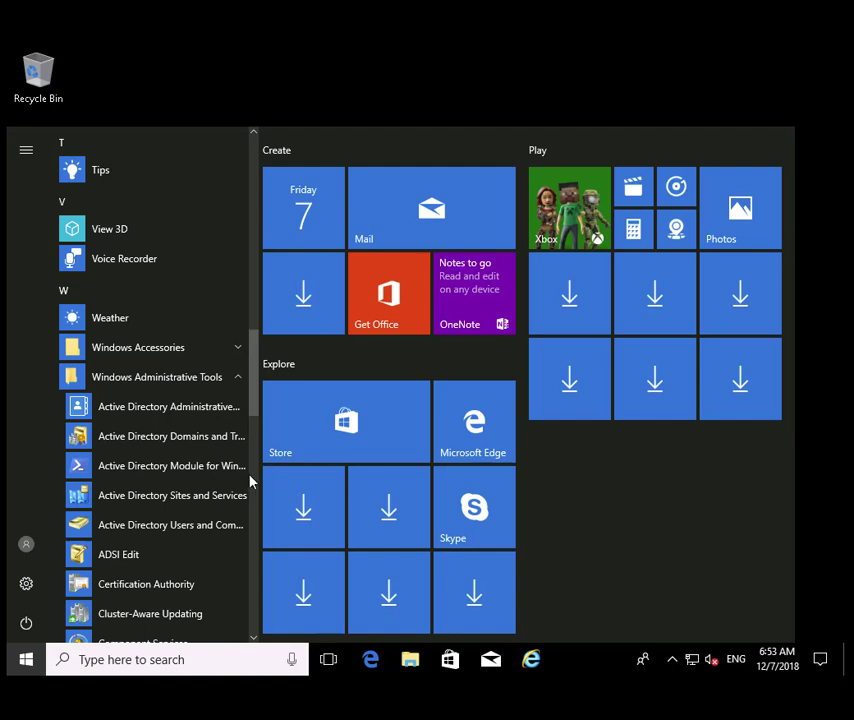
{"action": "left_click", "coordinate": [193, 532]}
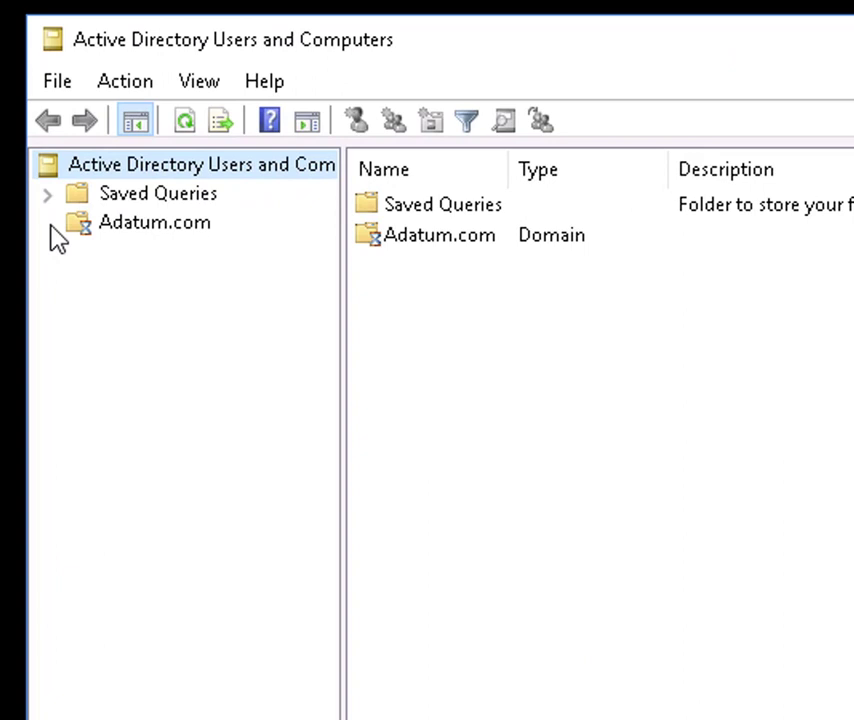
- Expand Adatum.com > IT and view the user in the Technicians OU
{"action": "left_click", "coordinate": [97, 225]}
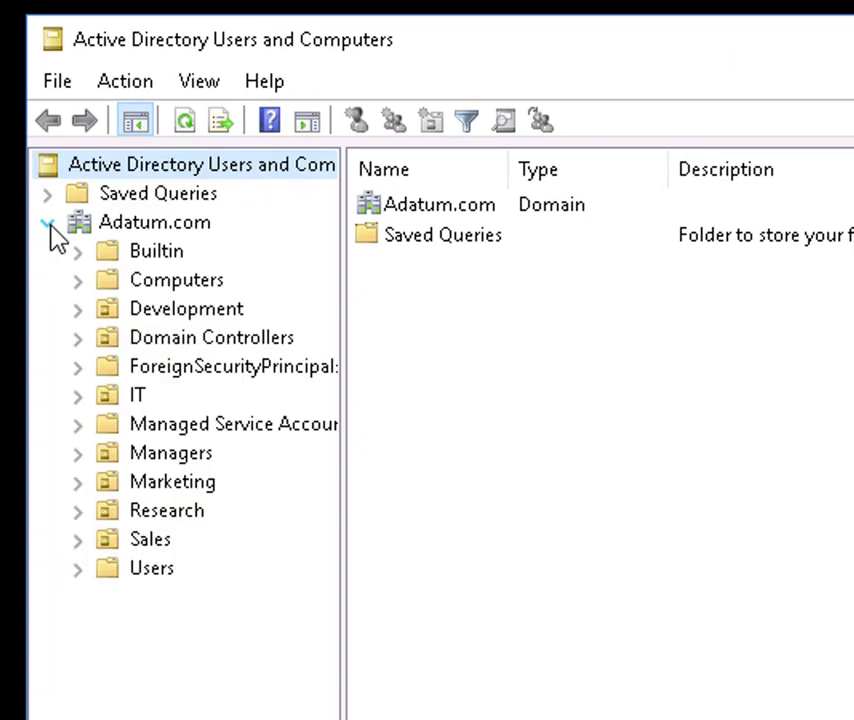
{"action": "left_click", "coordinate": [78, 396]}
{"action": "left_click", "coordinate": [178, 428]}
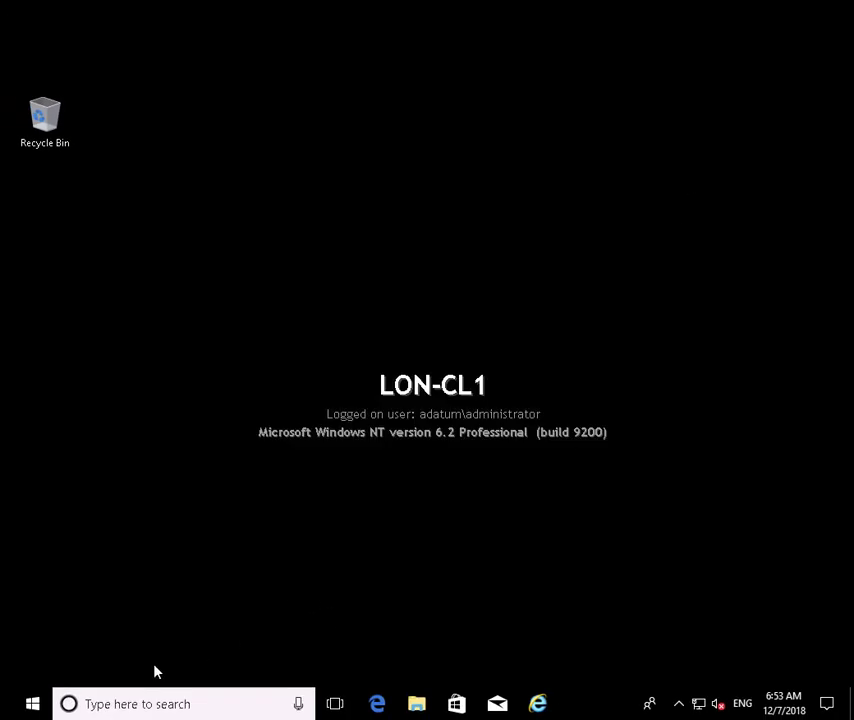
- Start Group Policy Management from the Start menu's Windows Administrative Tools folder
{"action": "left_click", "coordinate": [32, 704]}
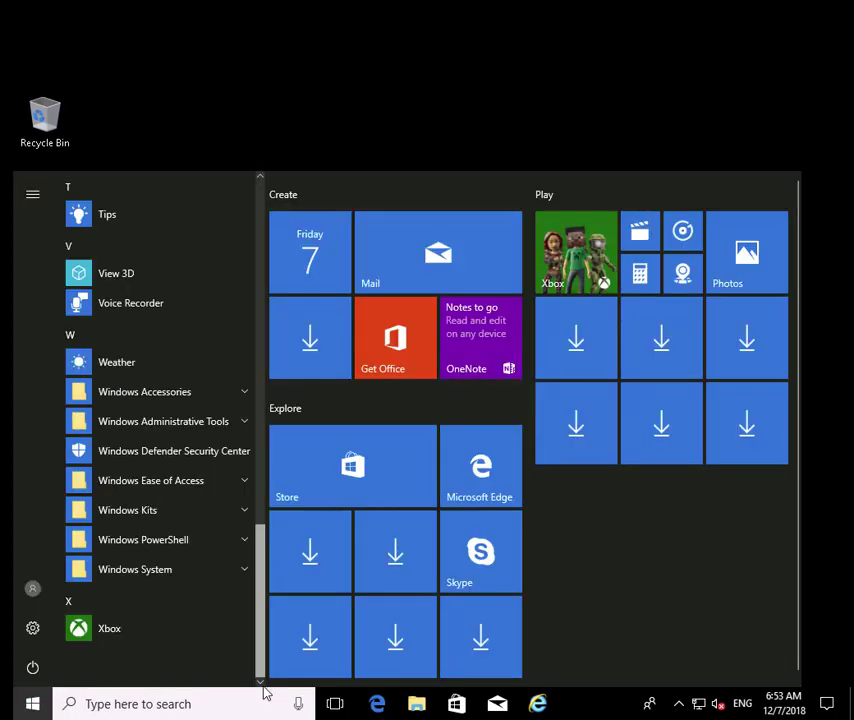
{"action": "left_click", "coordinate": [243, 425]}
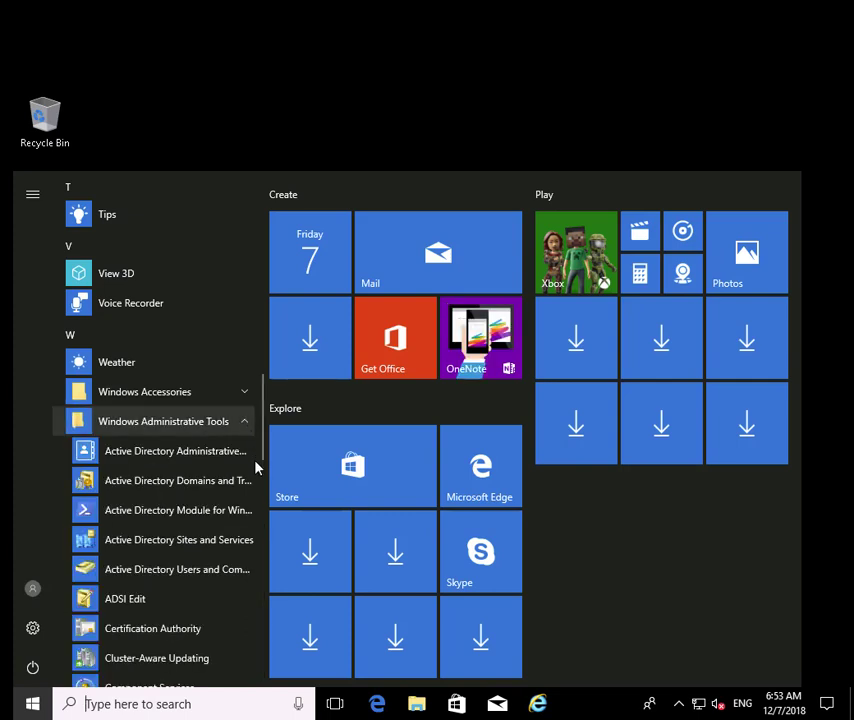
{"action": "scroll", "coordinate": [219, 505], "scroll_direction": "down", "scroll_amount": 5}
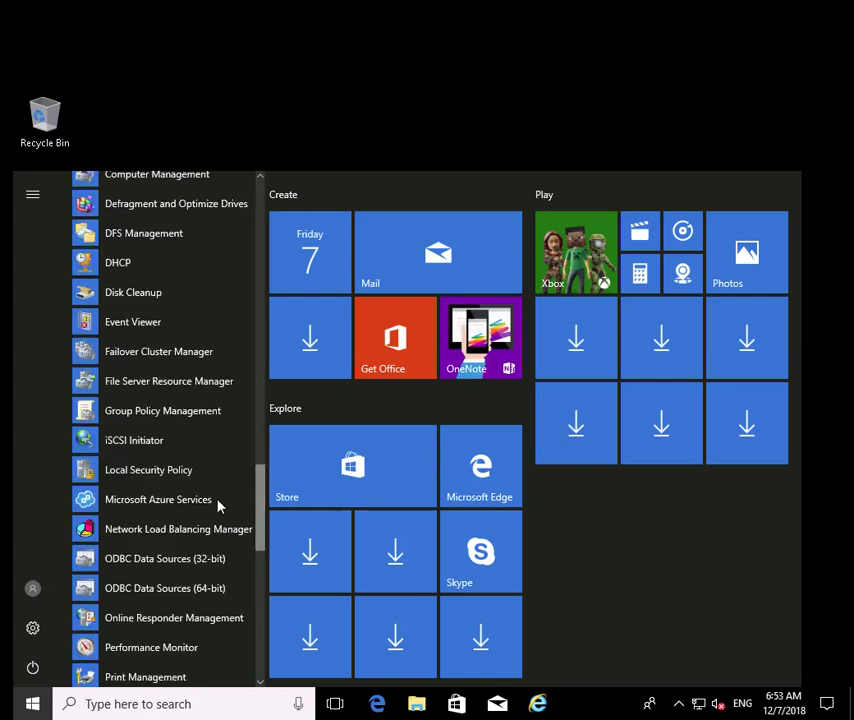
{"action": "left_click", "coordinate": [168, 420]}
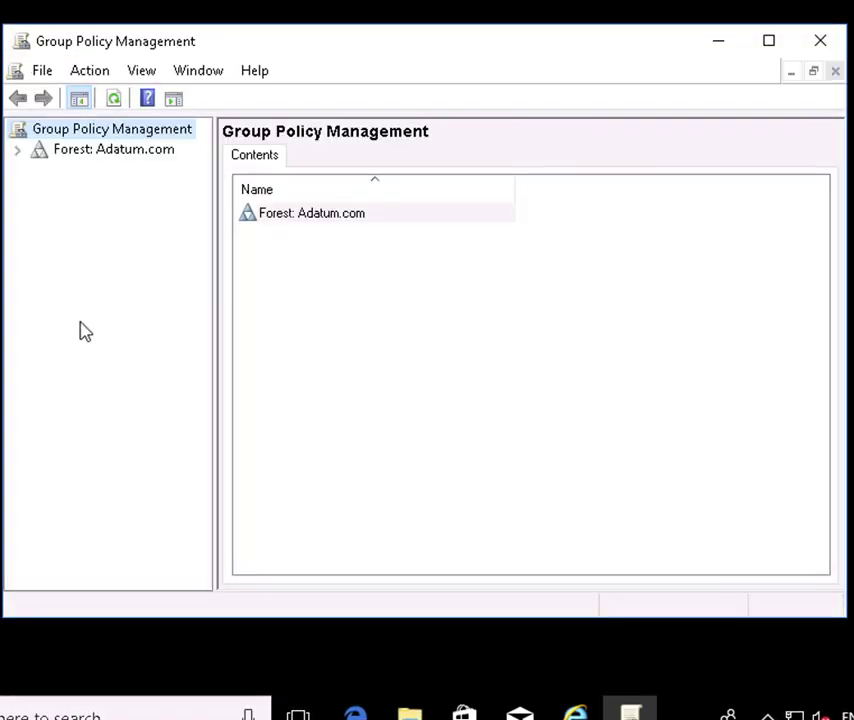
- Under Forest > Domains > Adatum.com > Group Policy Objects, add a new GPO named Background1
{"action": "left_click", "coordinate": [17, 149]}
{"action": "left_click", "coordinate": [82, 174]}
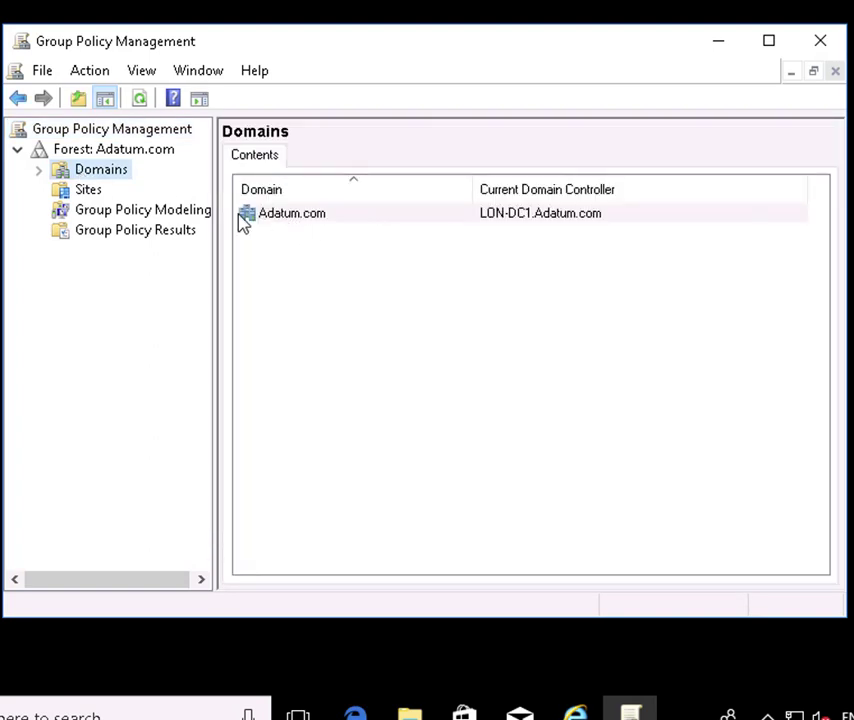
{"action": "left_click", "coordinate": [38, 171]}
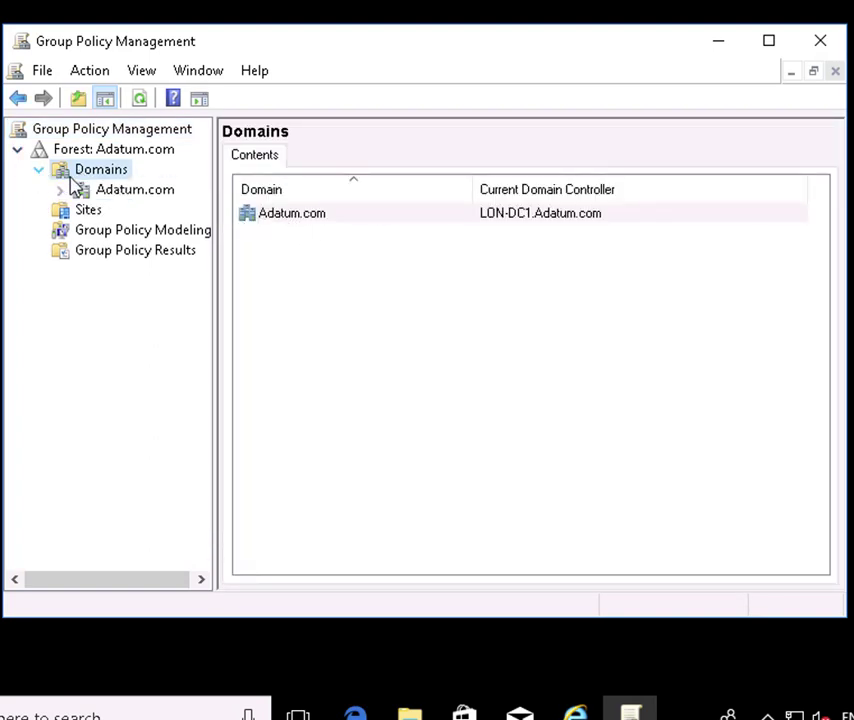
{"action": "left_click", "coordinate": [61, 191]}
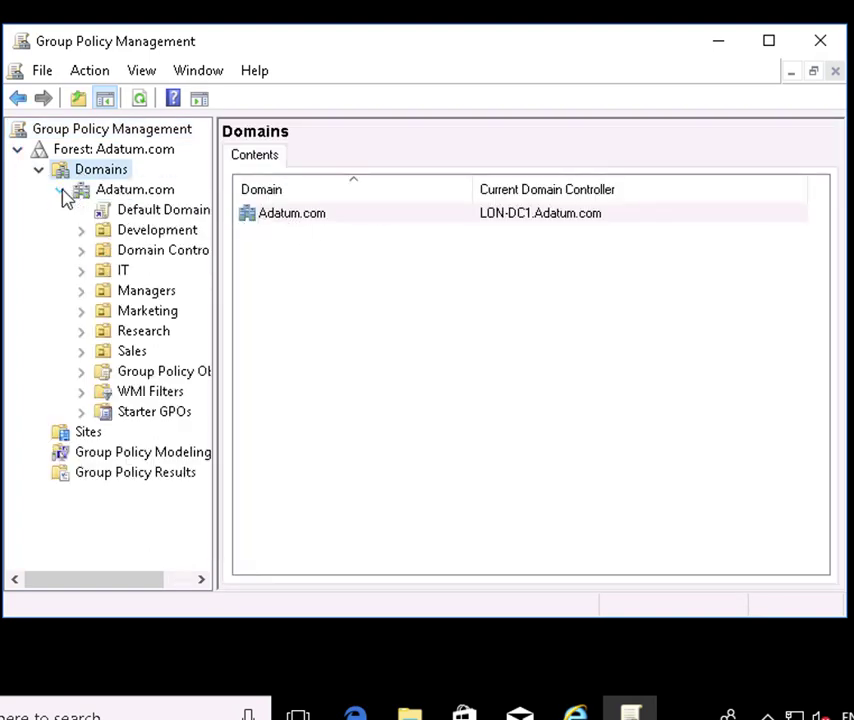
{"action": "left_click", "coordinate": [168, 375]}
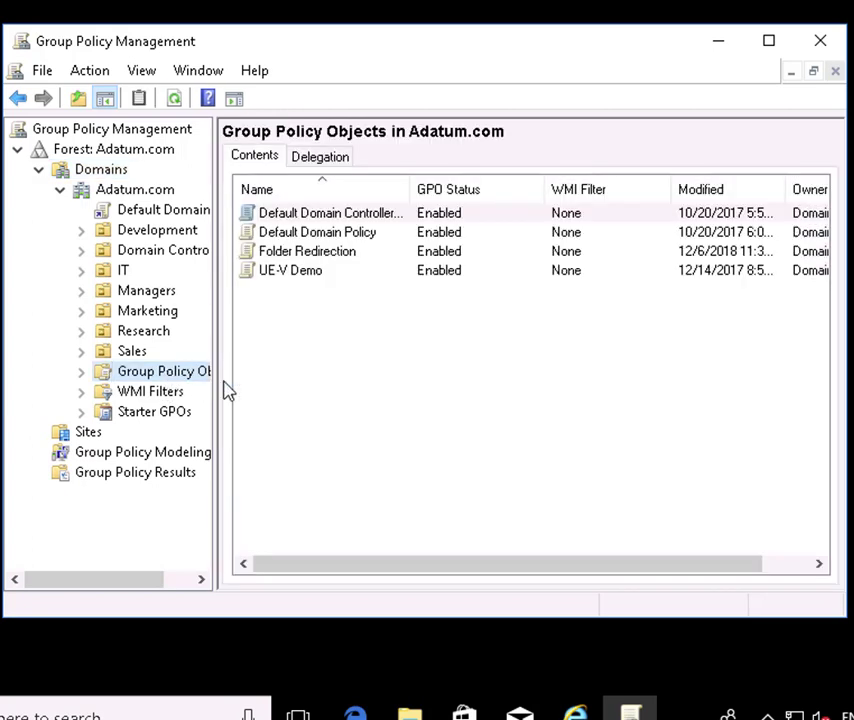
{"action": "right_click", "coordinate": [326, 324]}
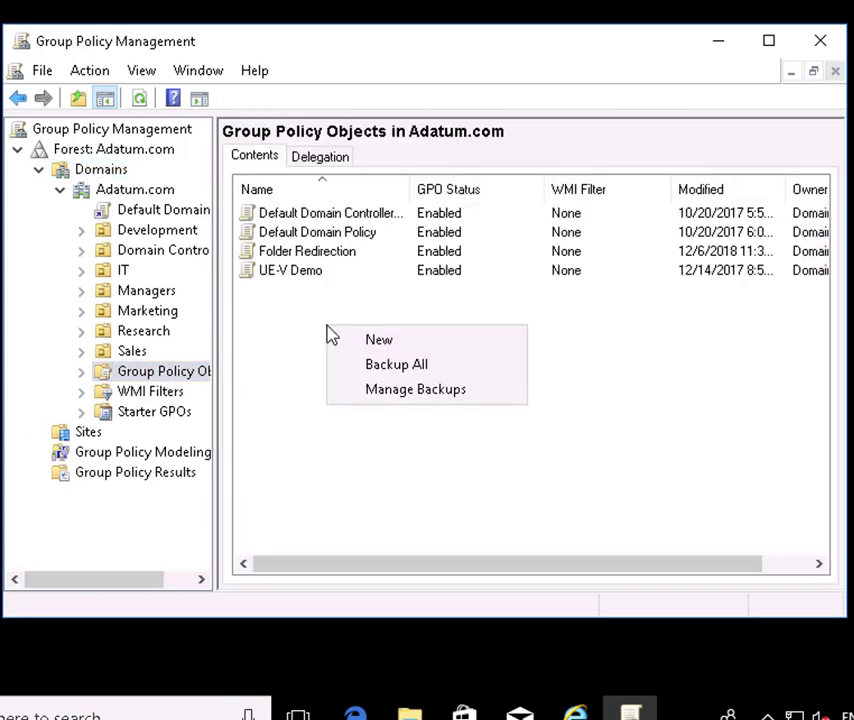
{"action": "left_click", "coordinate": [379, 342]}
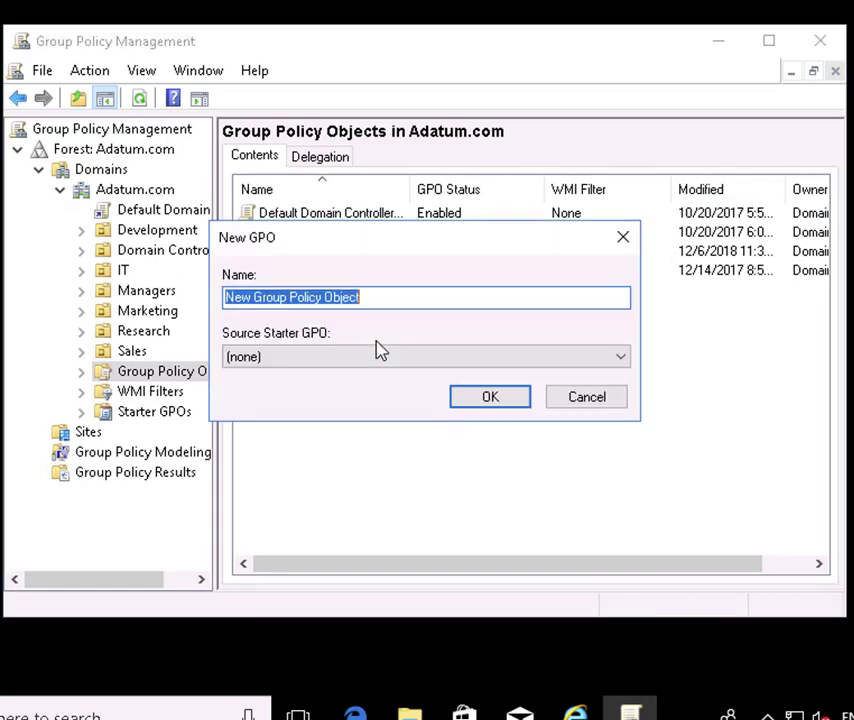
{"action": "type", "text": "Background1"}
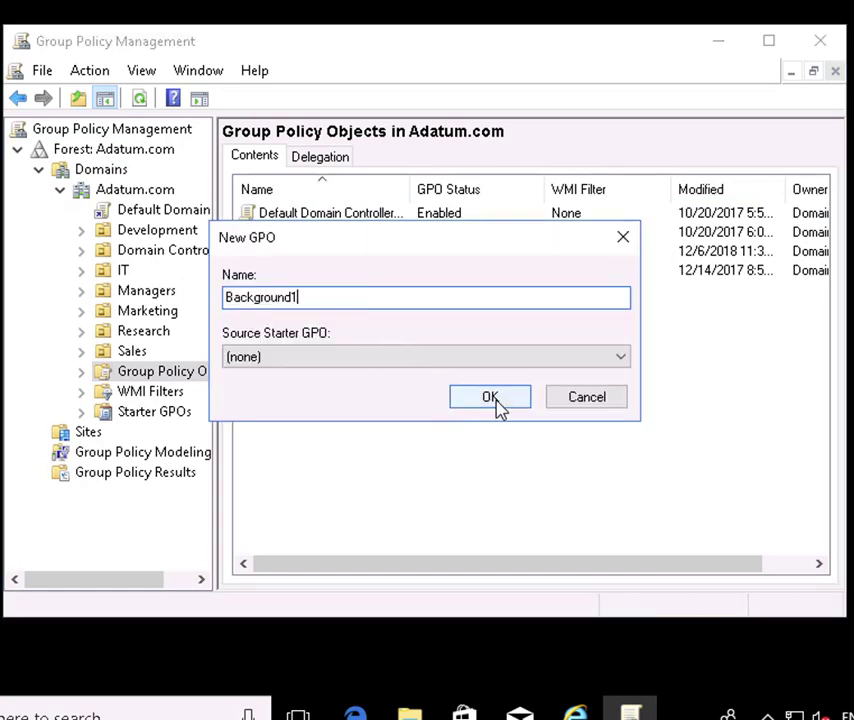
{"action": "left_click", "coordinate": [497, 398]}
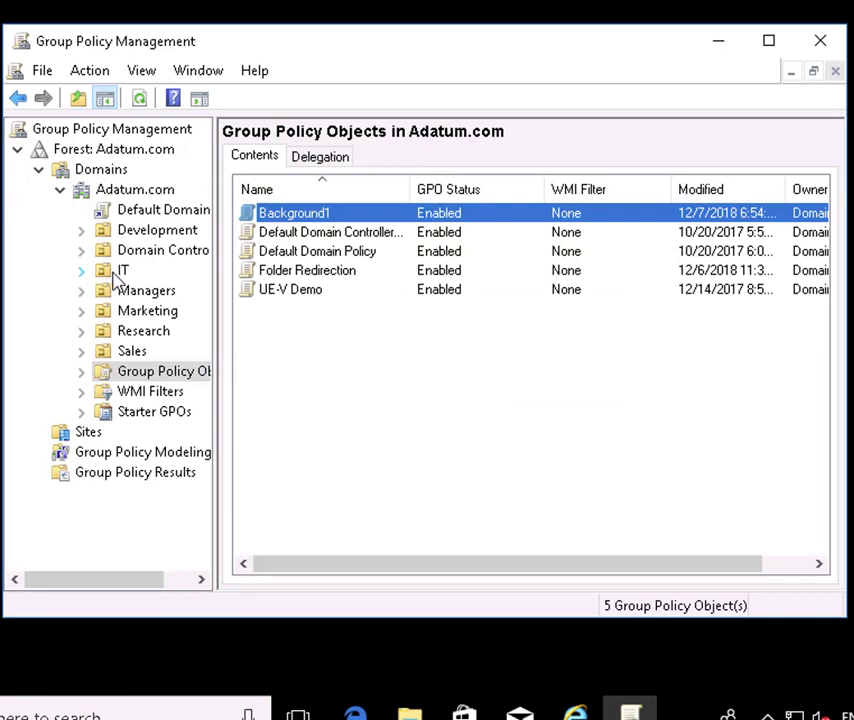
- Attach the existing Background1 GPO to the IT organizational unit
{"action": "right_click", "coordinate": [120, 272]}
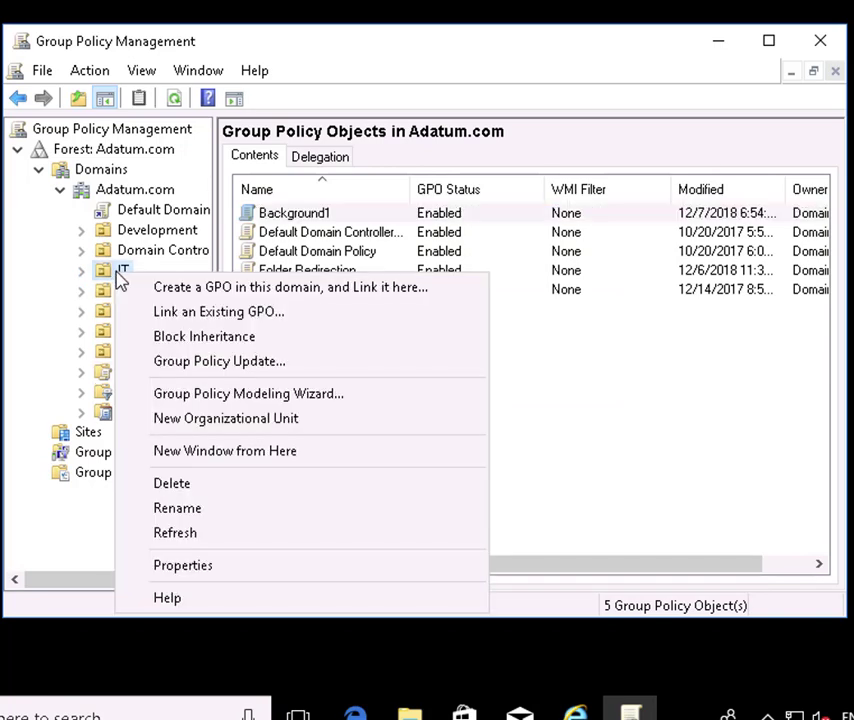
{"action": "left_click", "coordinate": [236, 316]}
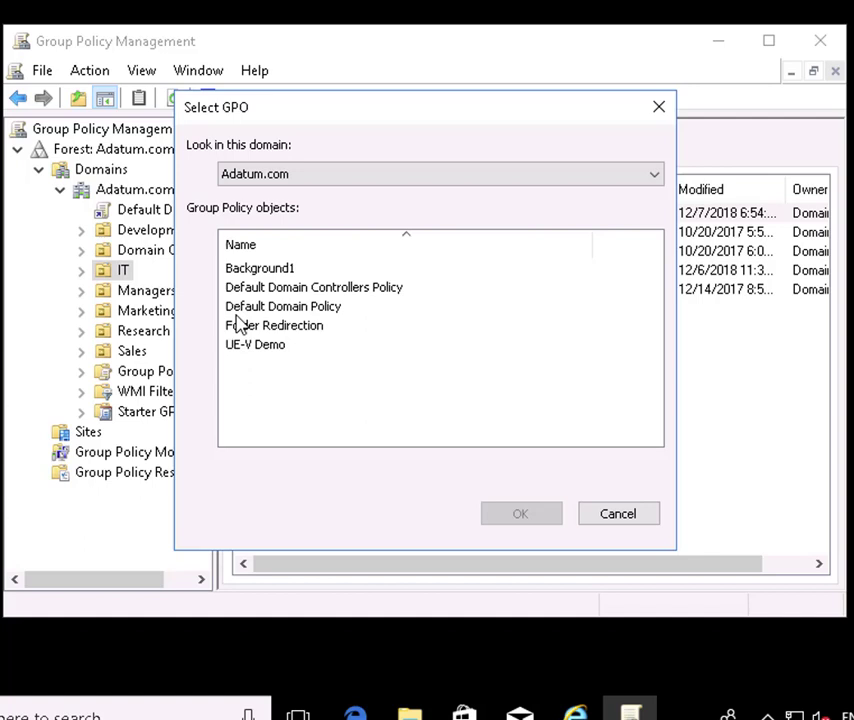
{"action": "left_click", "coordinate": [257, 270]}
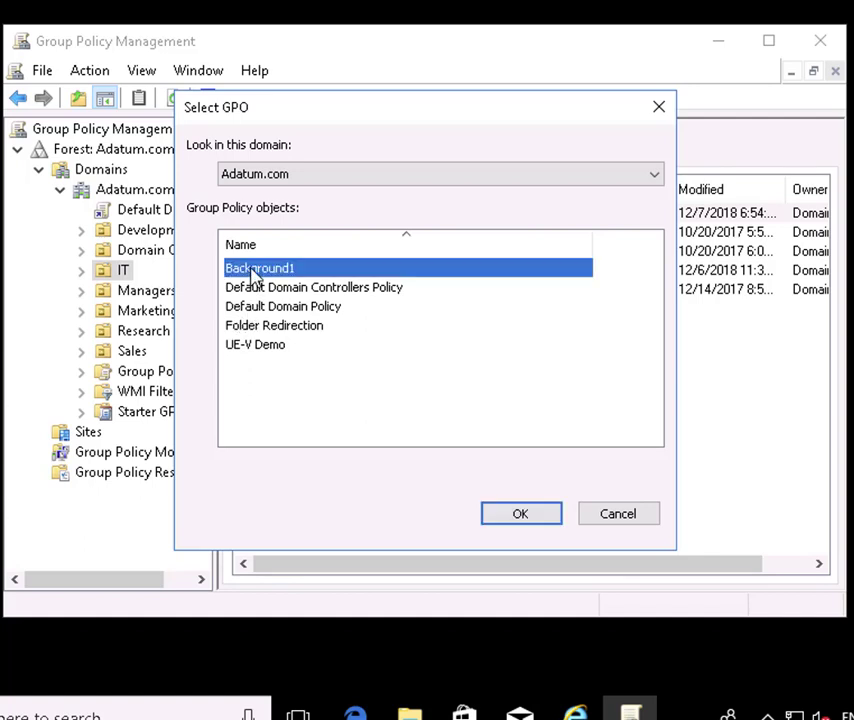
{"action": "left_click", "coordinate": [521, 514]}
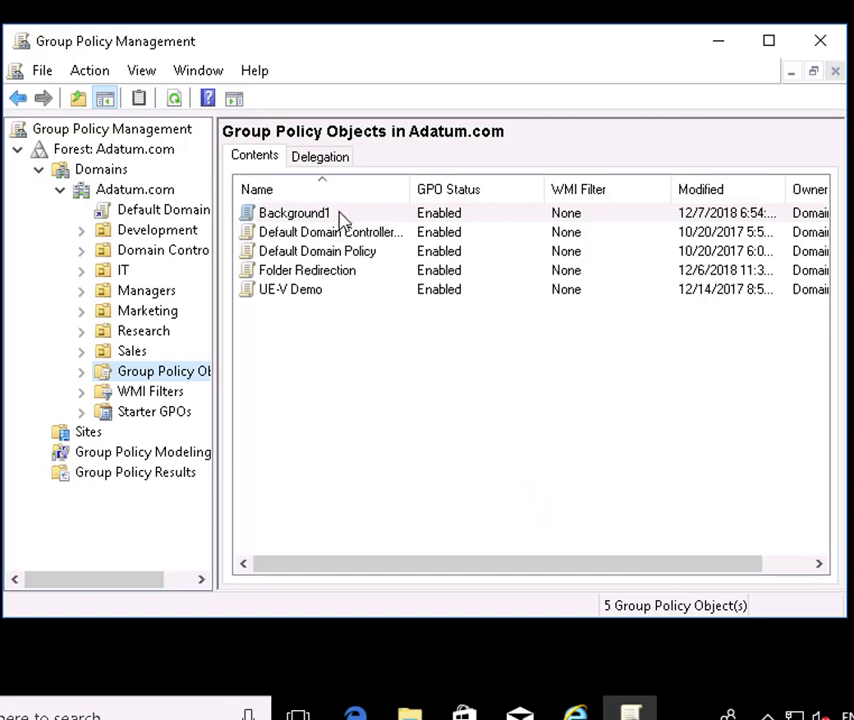
- Edit Background1 and go to User Configuration > Policies > Administrative Templates > Desktop > Desktop Wallpaper
{"action": "right_click", "coordinate": [340, 216]}
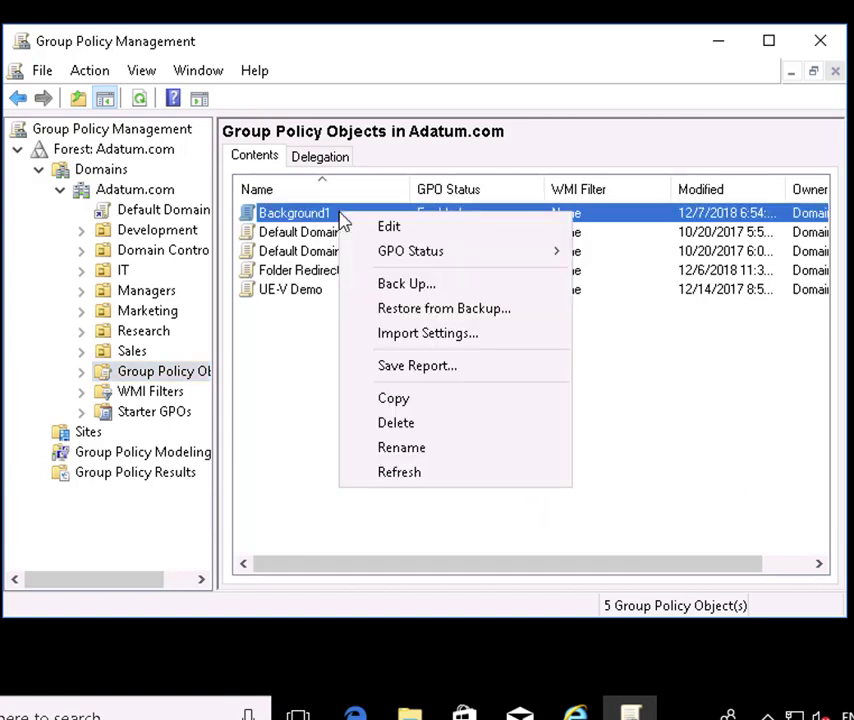
{"action": "left_click", "coordinate": [400, 234]}
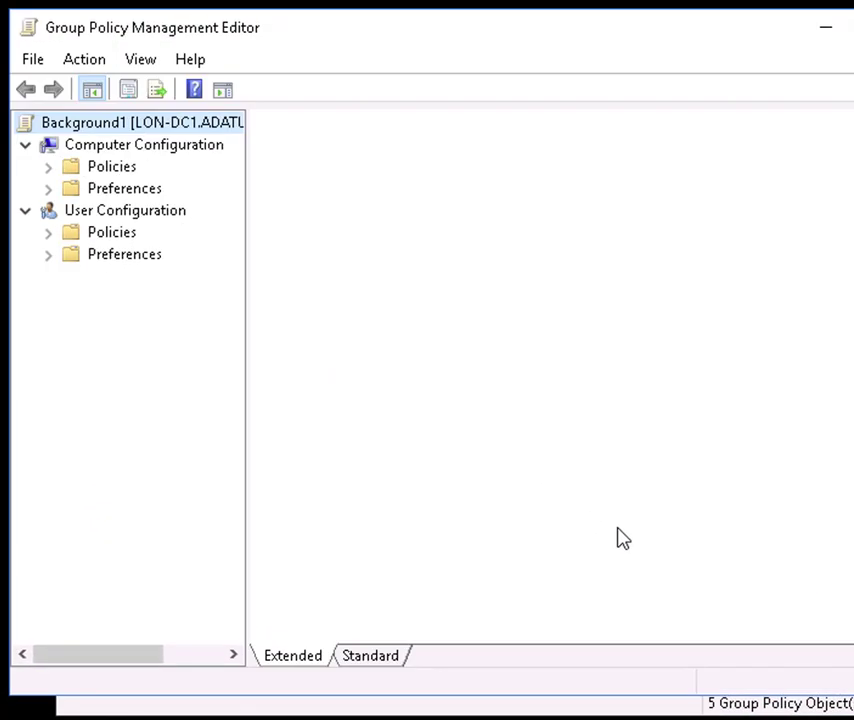
{"action": "left_click", "coordinate": [48, 232]}
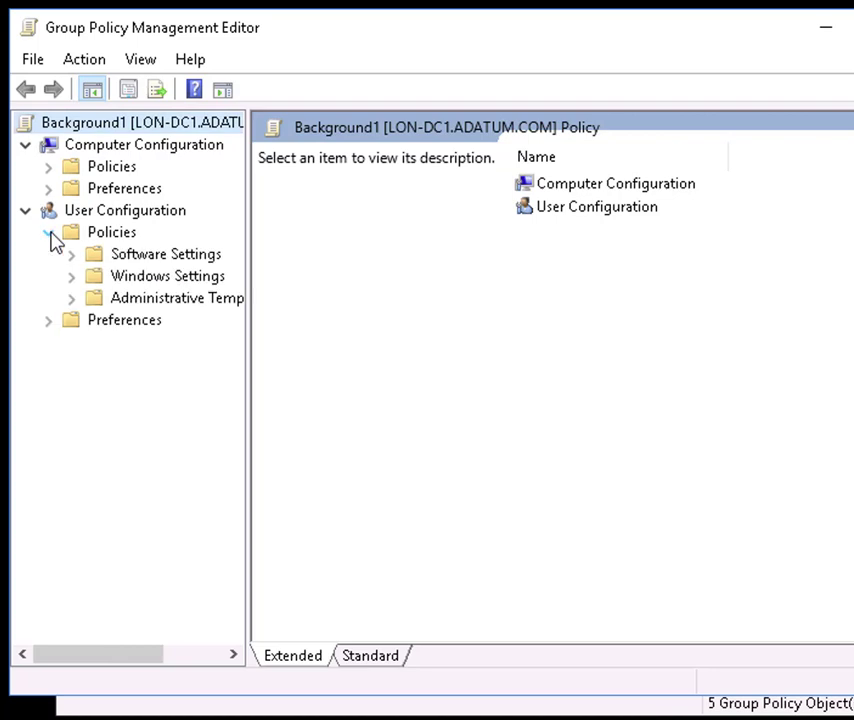
{"action": "left_click", "coordinate": [72, 299]}
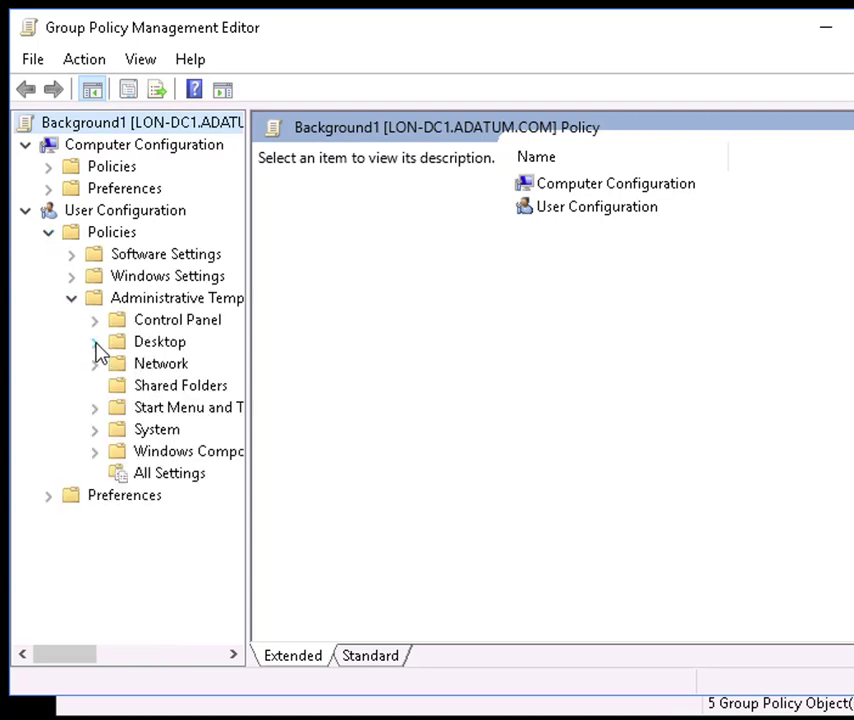
{"action": "left_click", "coordinate": [95, 341]}
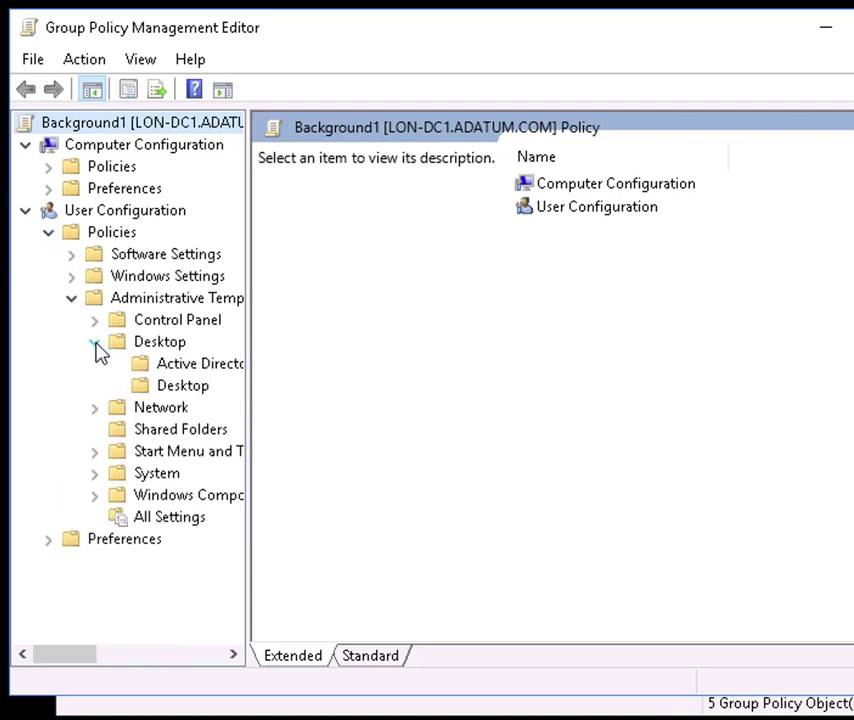
{"action": "left_click", "coordinate": [187, 390]}
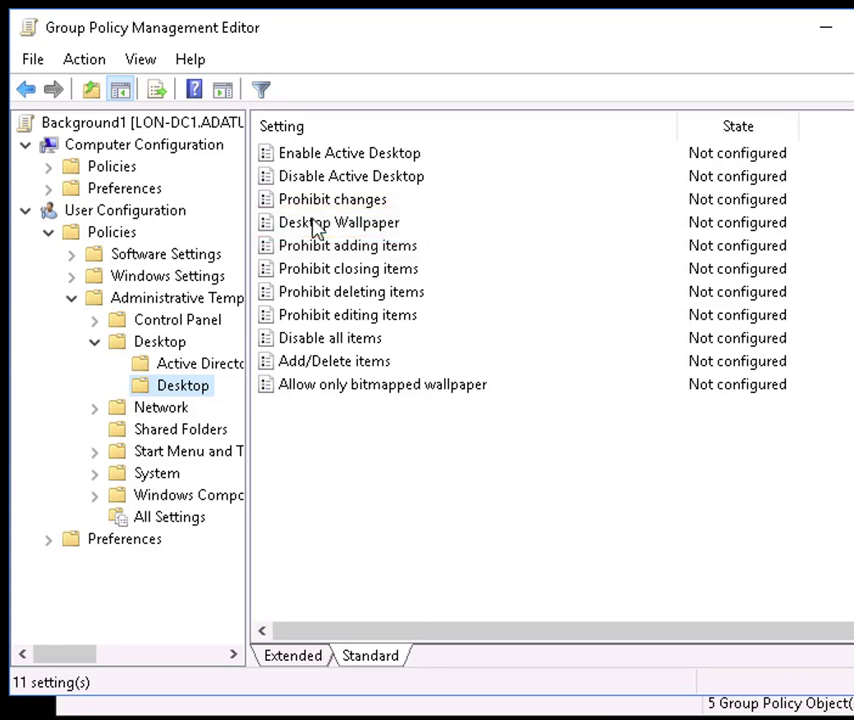
{"action": "left_click", "coordinate": [307, 226]}
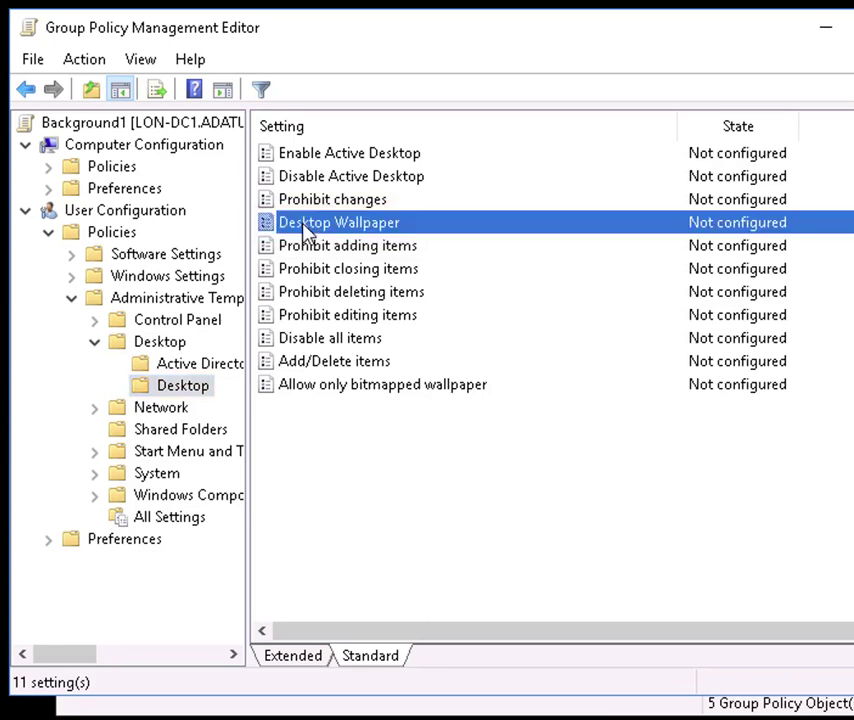
- Set Desktop Wallpaper to Enabled with \\LON-DC1\Labfiles\Mod05\img1.jpg, then close the editor
{"action": "double_click", "coordinate": [375, 226]}
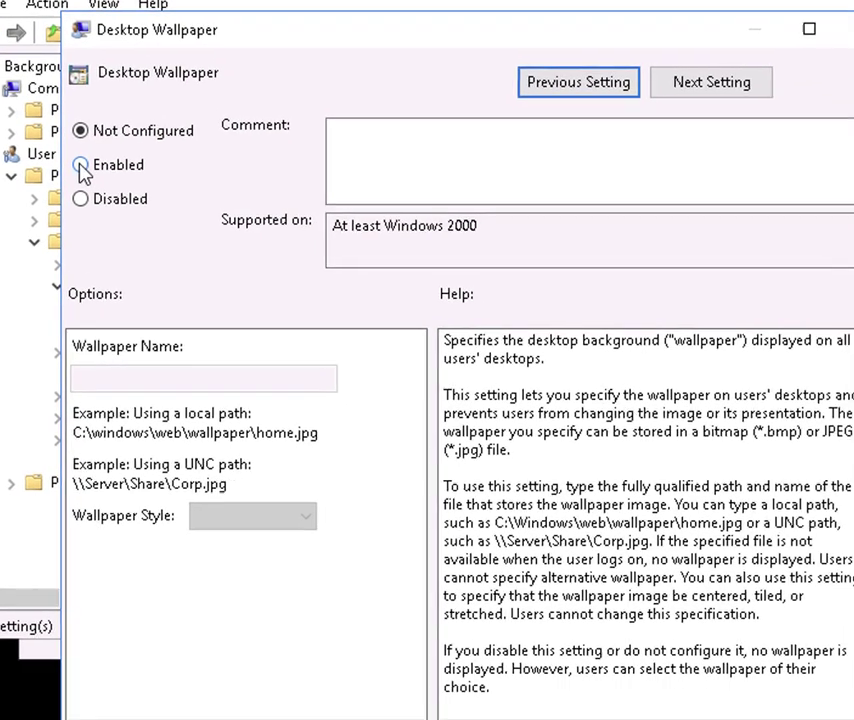
{"action": "left_click", "coordinate": [119, 224]}
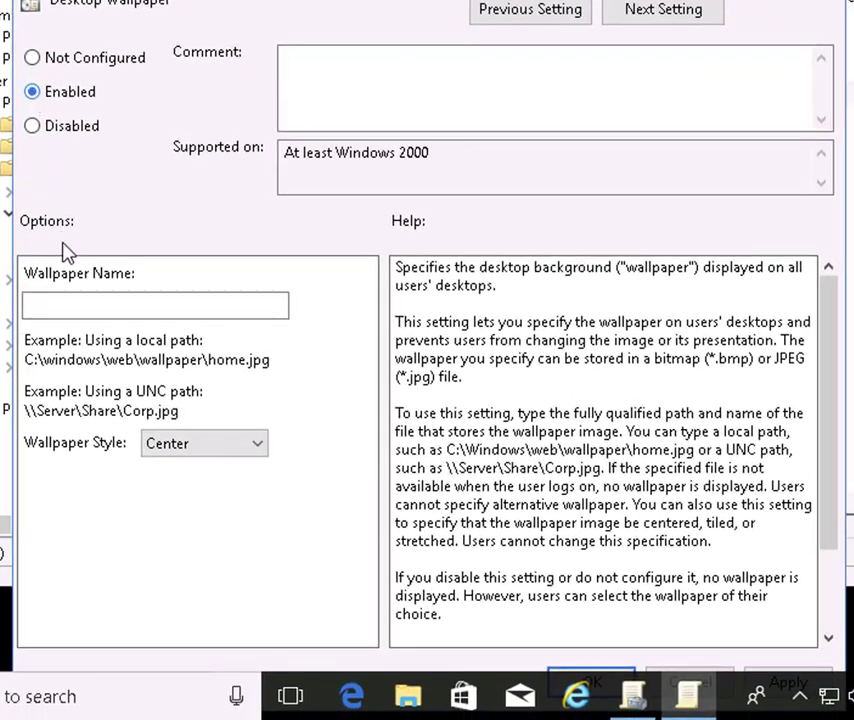
{"action": "left_click", "coordinate": [74, 307]}
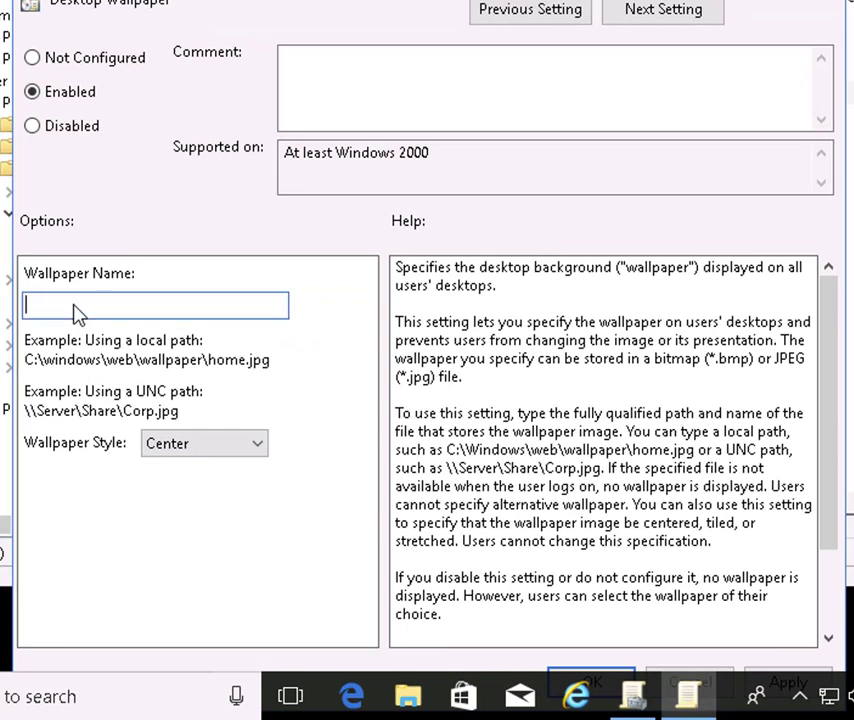
{"action": "type", "text": "\\\\LON-DC1\\Labfiles\\Mod05\\img1.jpg"}
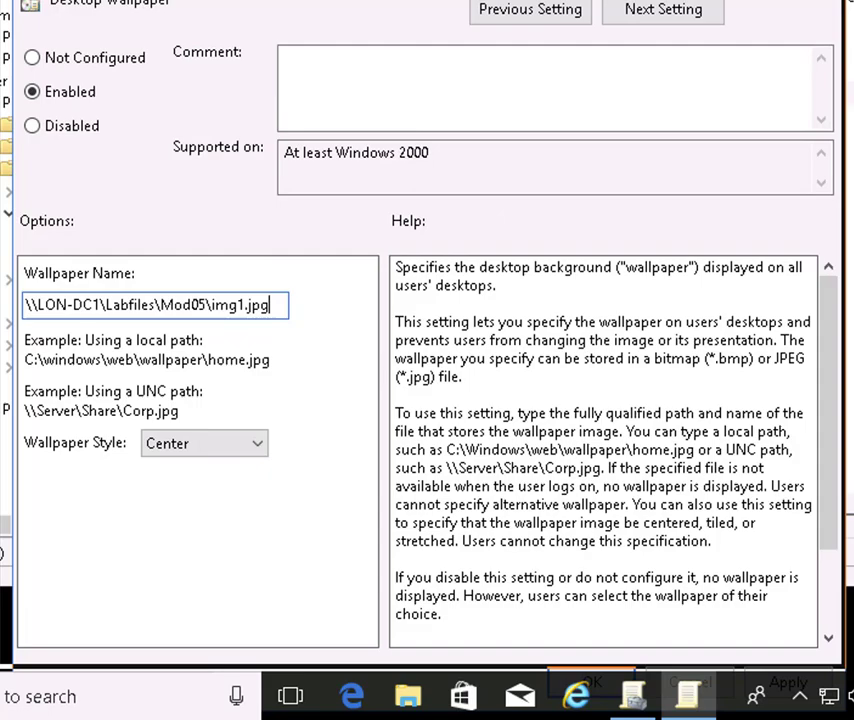
{"action": "left_click_drag", "start_coordinate": [300, 2], "coordinate": [286, 0]}
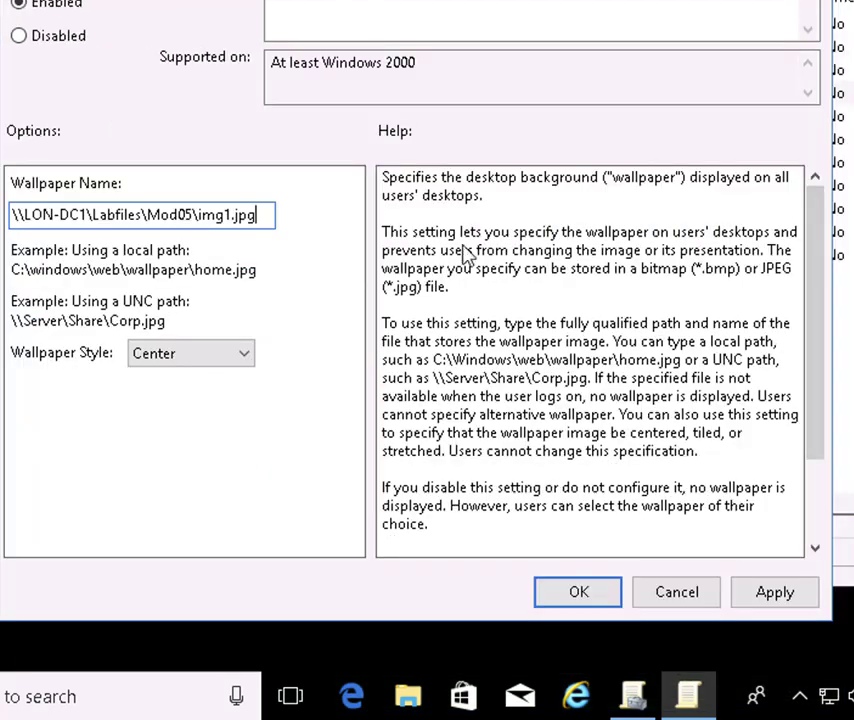
{"action": "left_click", "coordinate": [578, 594]}
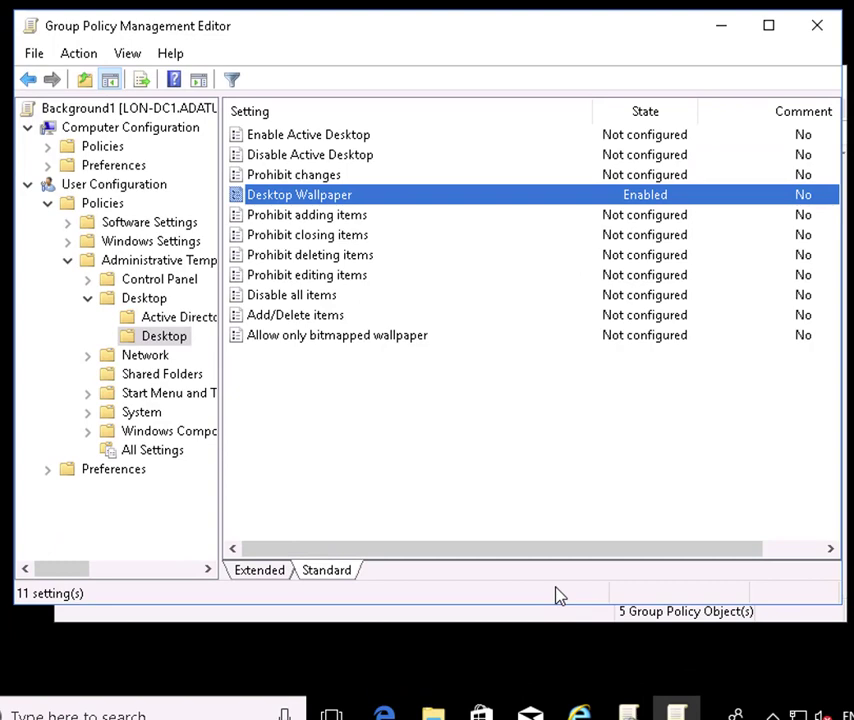
{"action": "left_click", "coordinate": [818, 25]}
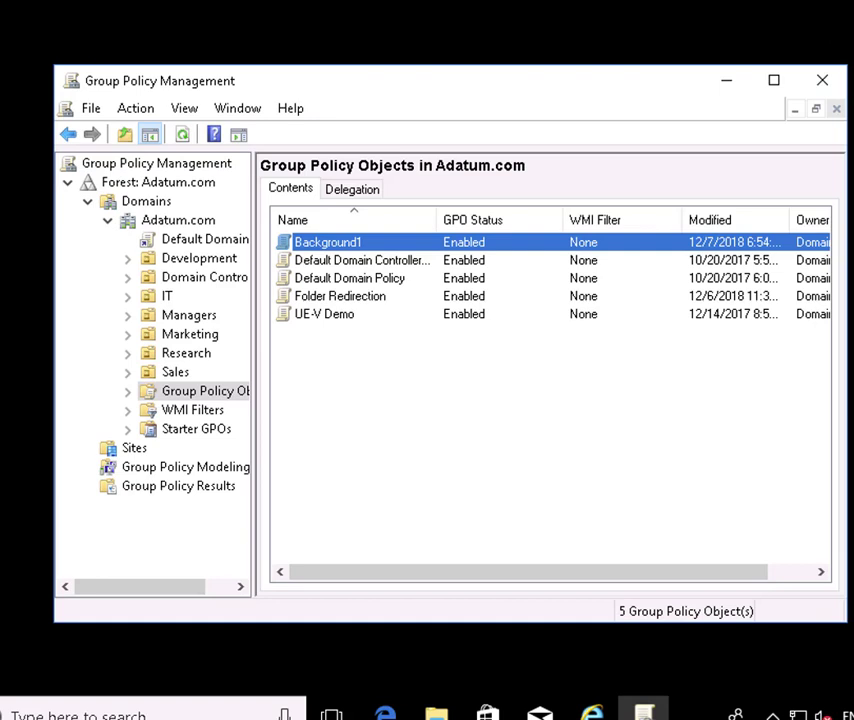
- Minimize Group Policy Management to reveal the LON-CL2 desktop
{"action": "left_click", "coordinate": [728, 84]}
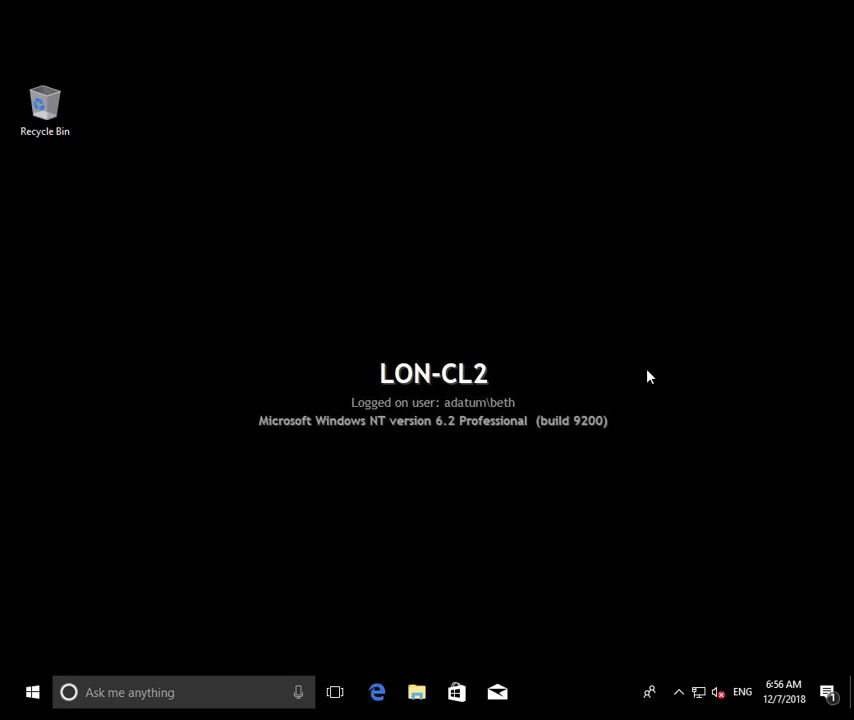
- Sign out of LON-CL2 and sign back in so Group Policy refreshes
{"action": "right_click", "coordinate": [32, 692]}
{"action": "mouse_move", "coordinate": [212, 651]}
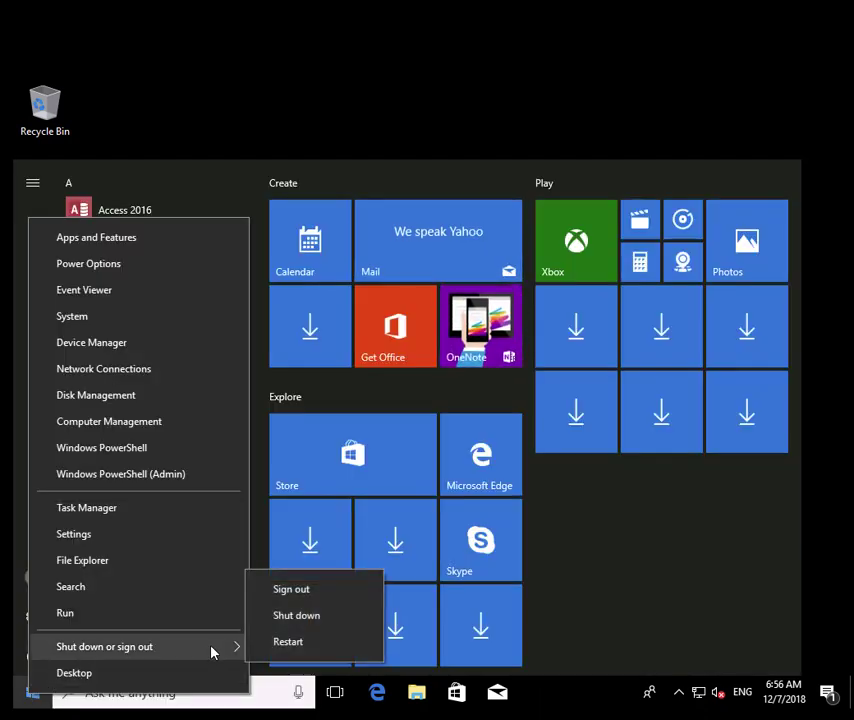
{"action": "left_click", "coordinate": [320, 599]}
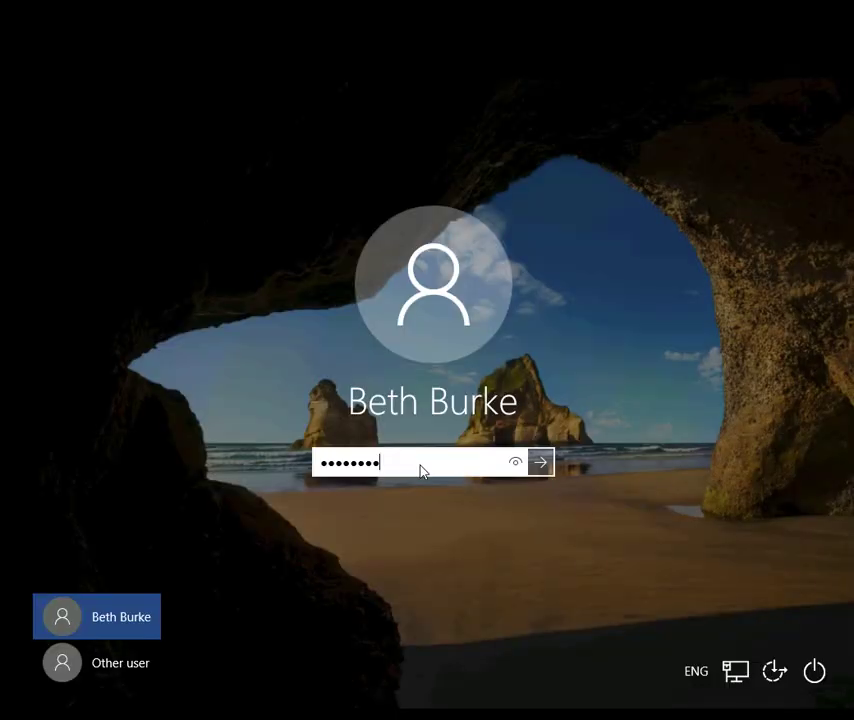
{"action": "key", "text": "Return"}
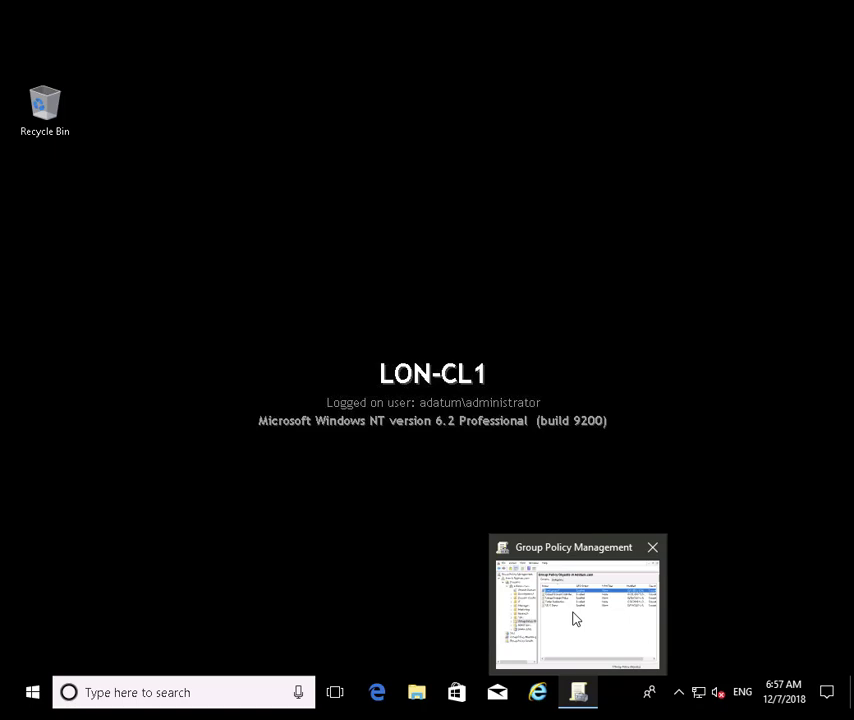
- Restore the console and add a Group Policy Object named Background2
{"action": "left_click", "coordinate": [575, 618]}
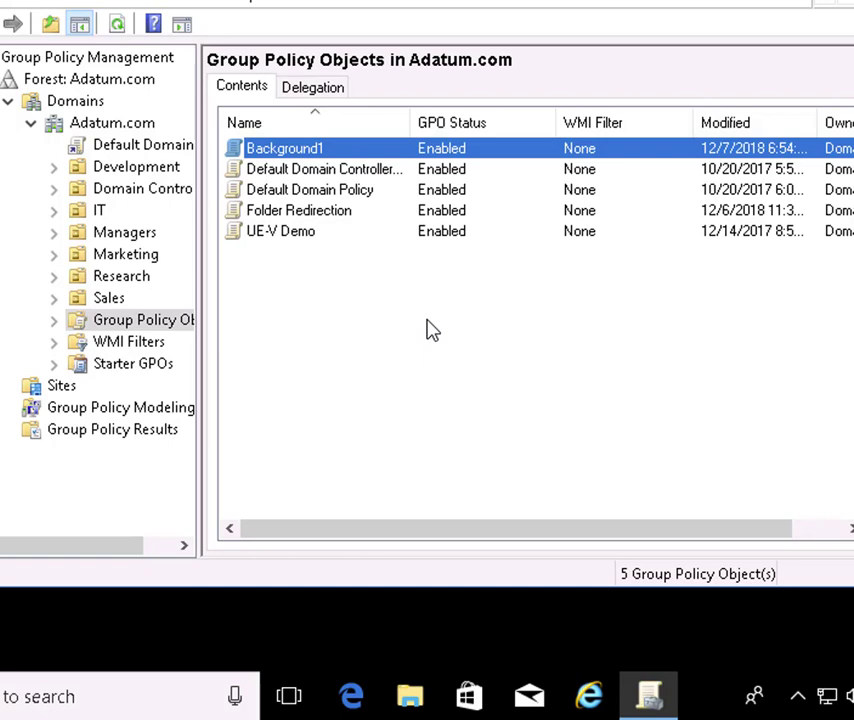
{"action": "right_click", "coordinate": [380, 320]}
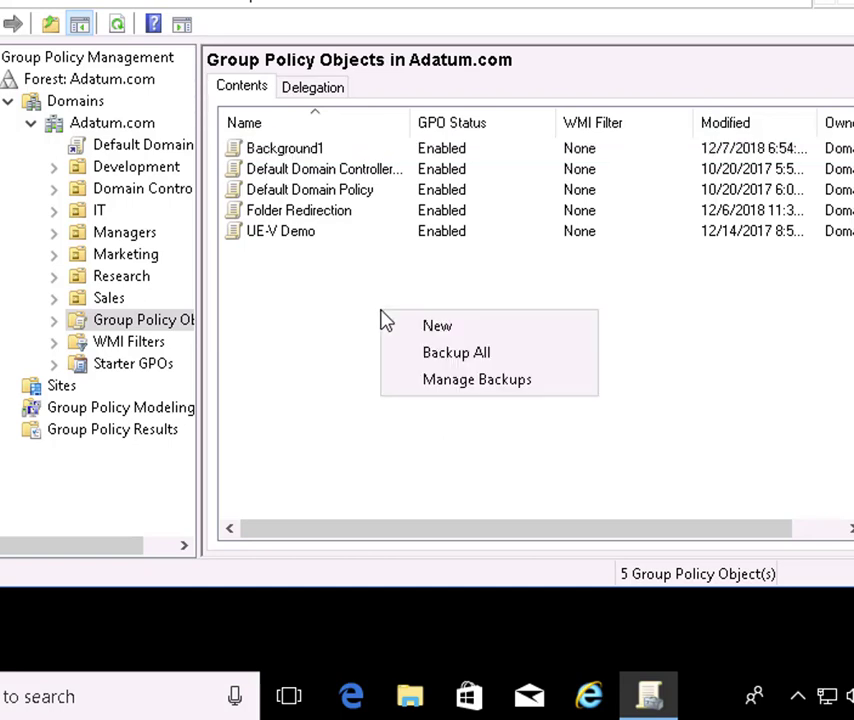
{"action": "left_click", "coordinate": [458, 339]}
{"action": "type", "text": "Background2"}
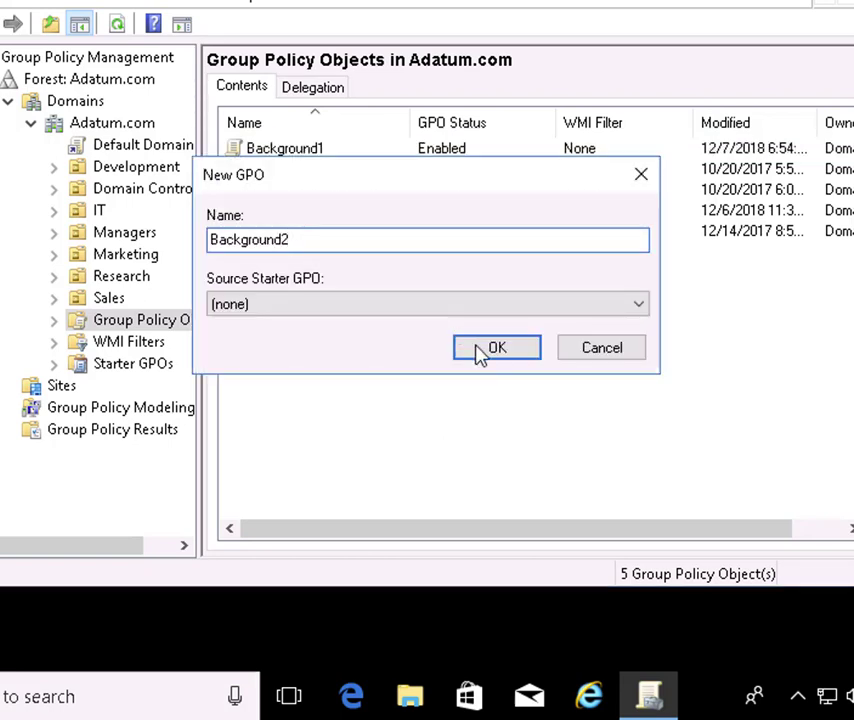
{"action": "left_click", "coordinate": [478, 352]}
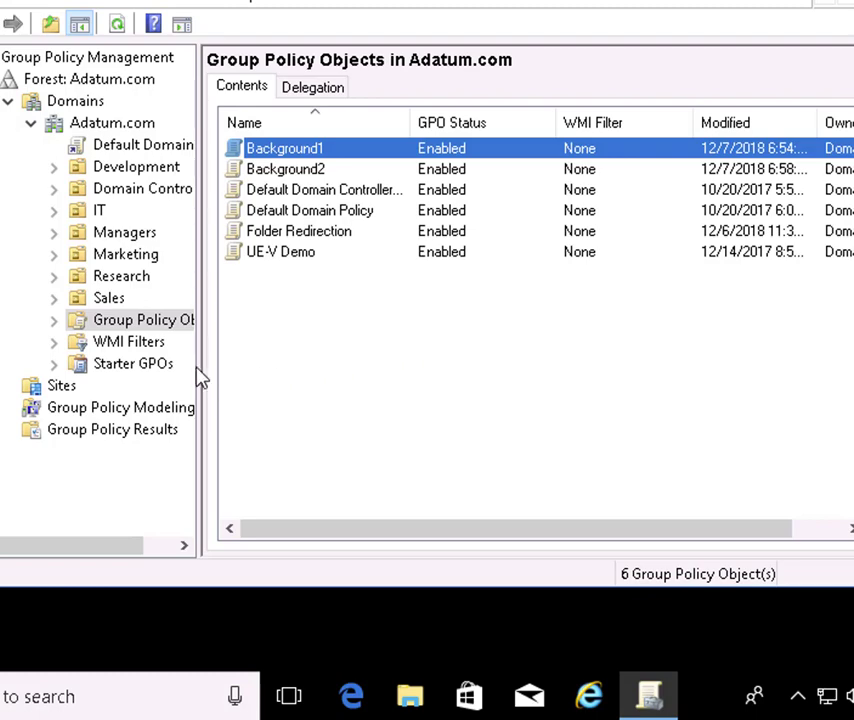
- Link the existing Background2 GPO to IT > Technicians, so it appears at link order 1
{"action": "left_click", "coordinate": [53, 210]}
{"action": "right_click", "coordinate": [150, 260]}
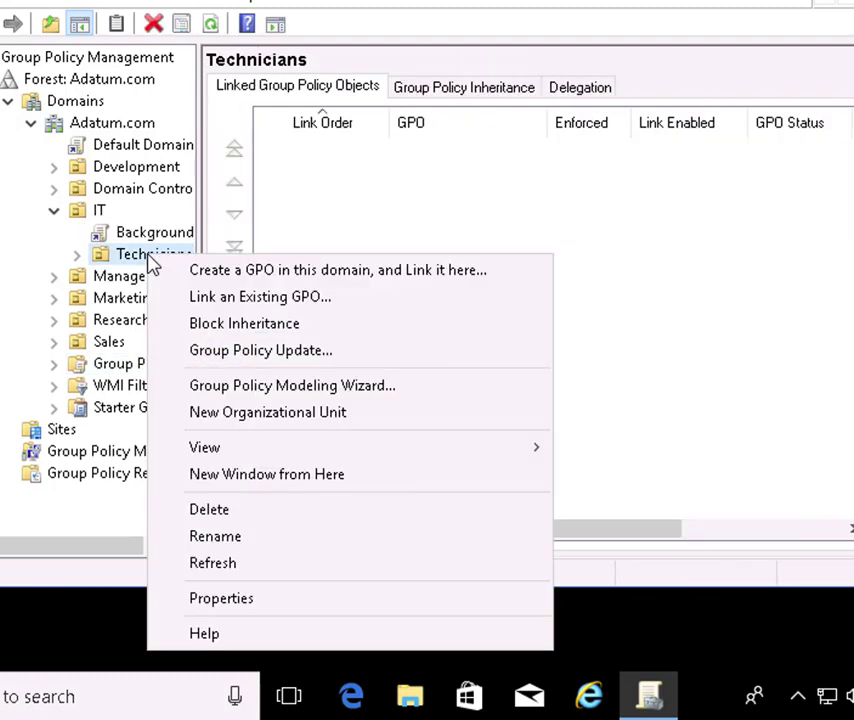
{"action": "left_click", "coordinate": [243, 297]}
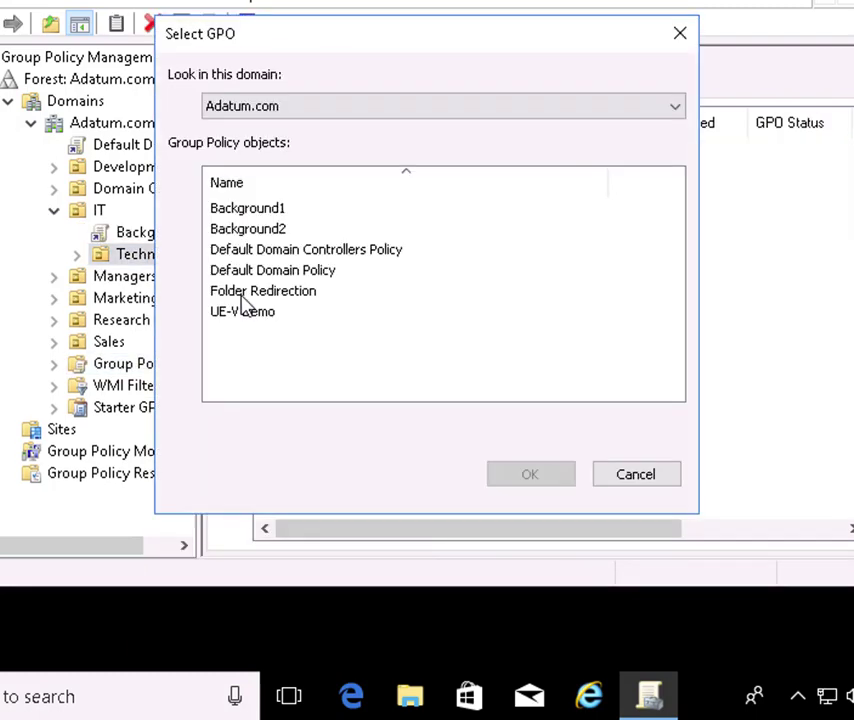
{"action": "left_click", "coordinate": [273, 234]}
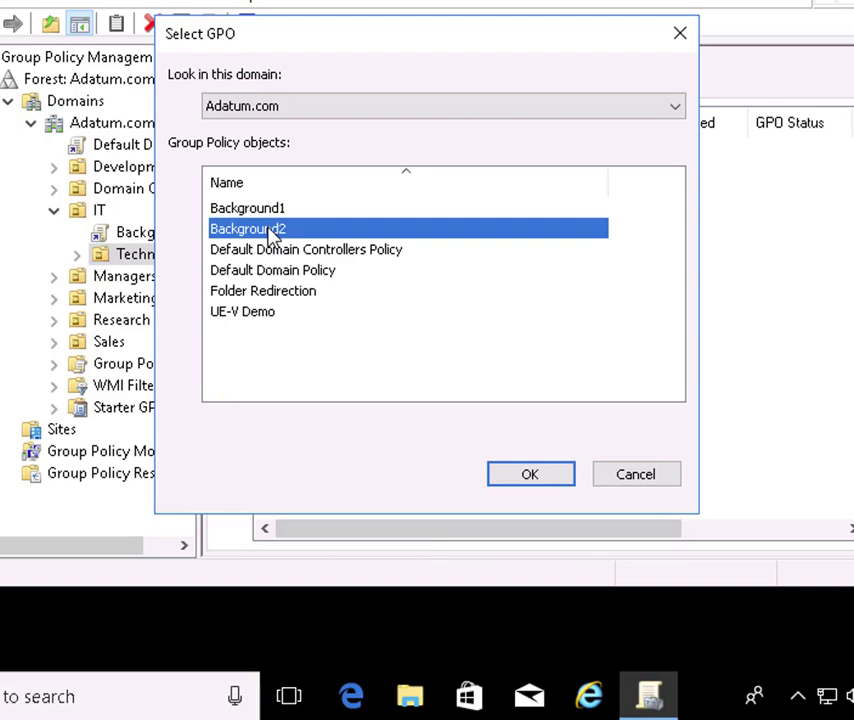
{"action": "left_click", "coordinate": [556, 484]}
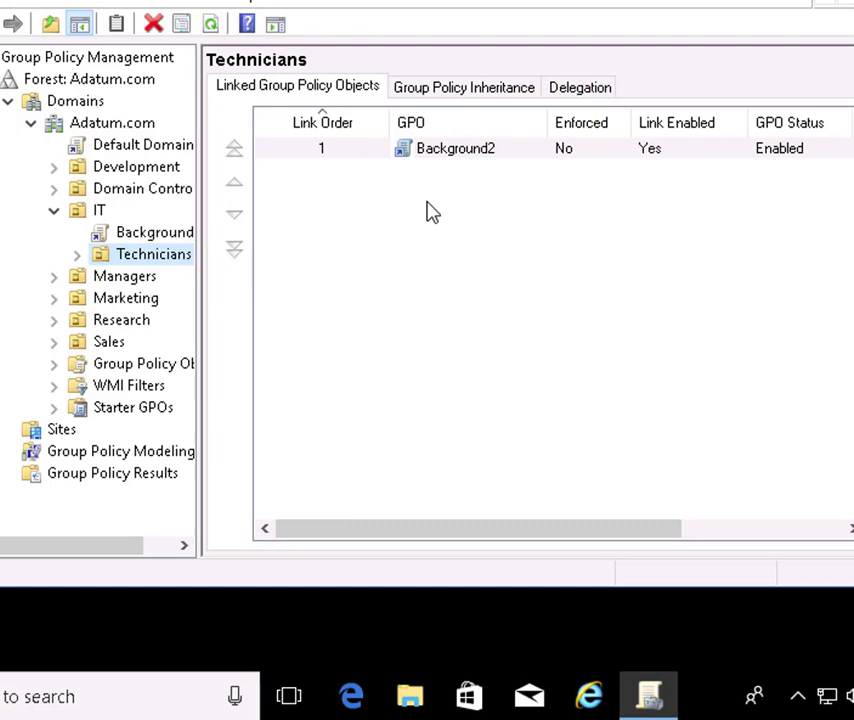
{"action": "right_click", "coordinate": [466, 156]}
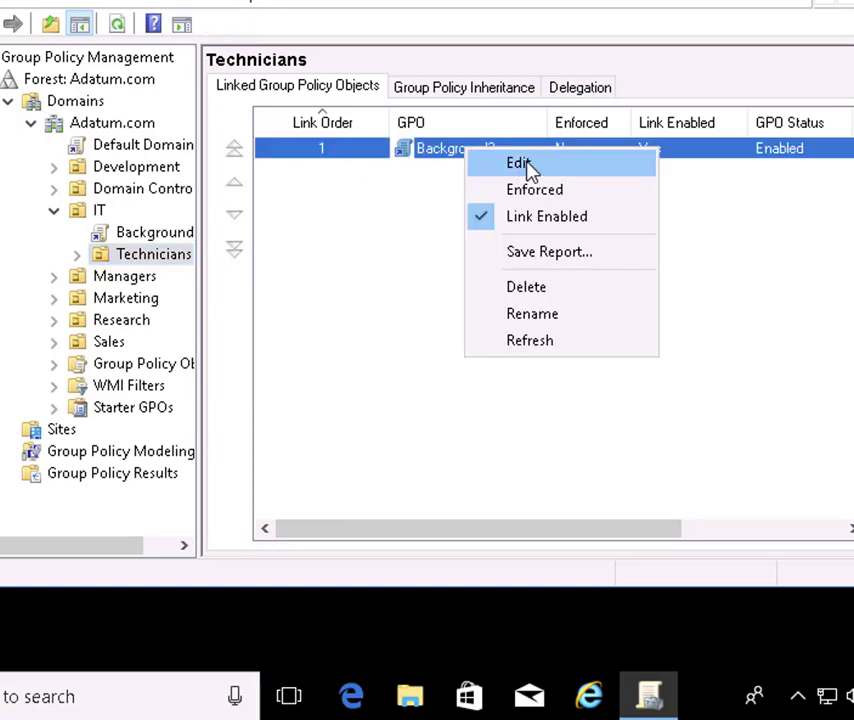
- Edit Background2 and enable Desktop Wallpaper under User Configuration > Administrative Templates > Desktop > Desktop
{"action": "left_click", "coordinate": [522, 164]}
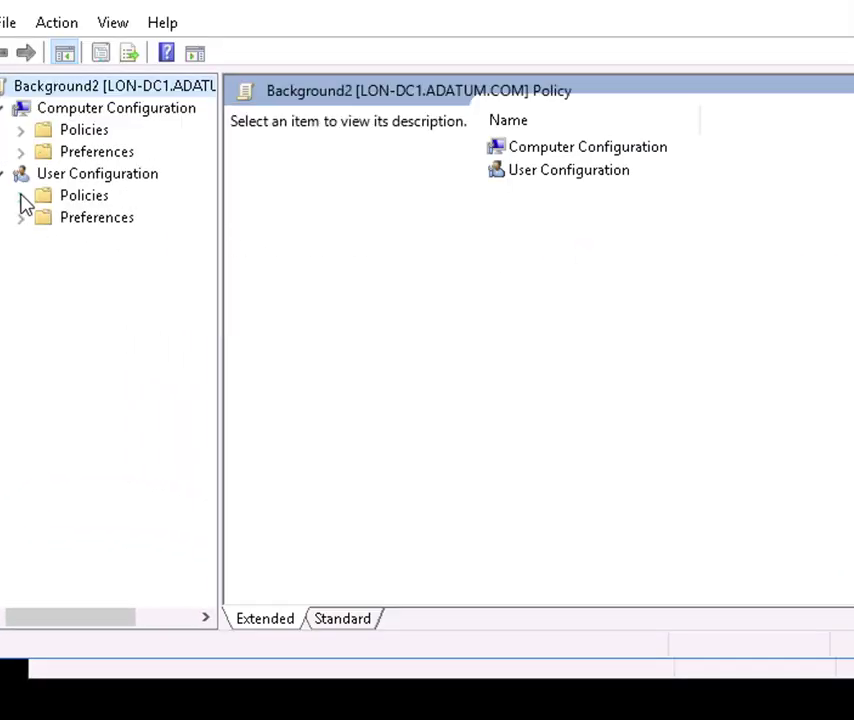
{"action": "left_click", "coordinate": [21, 196]}
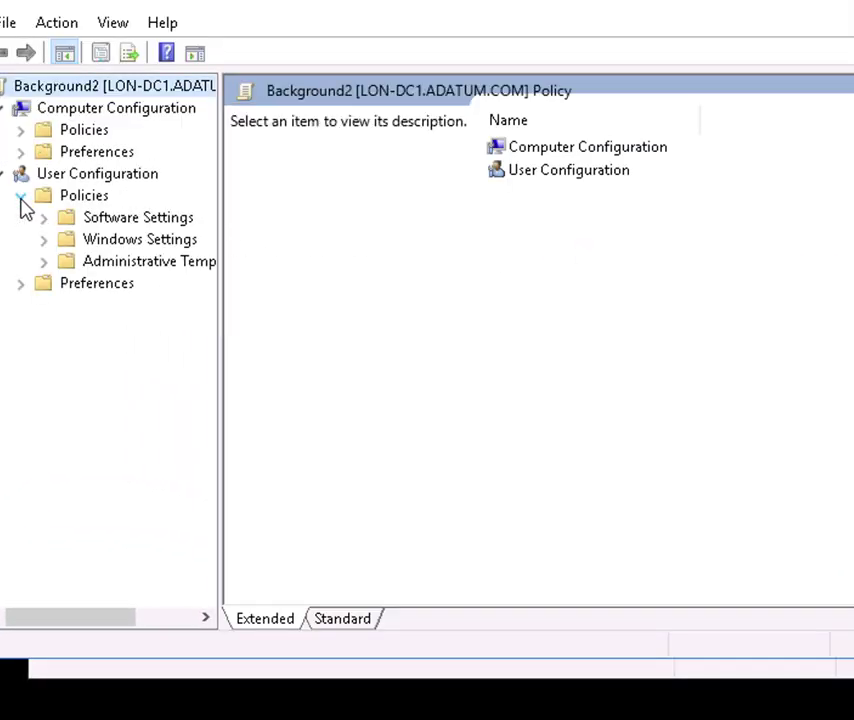
{"action": "left_click", "coordinate": [44, 262]}
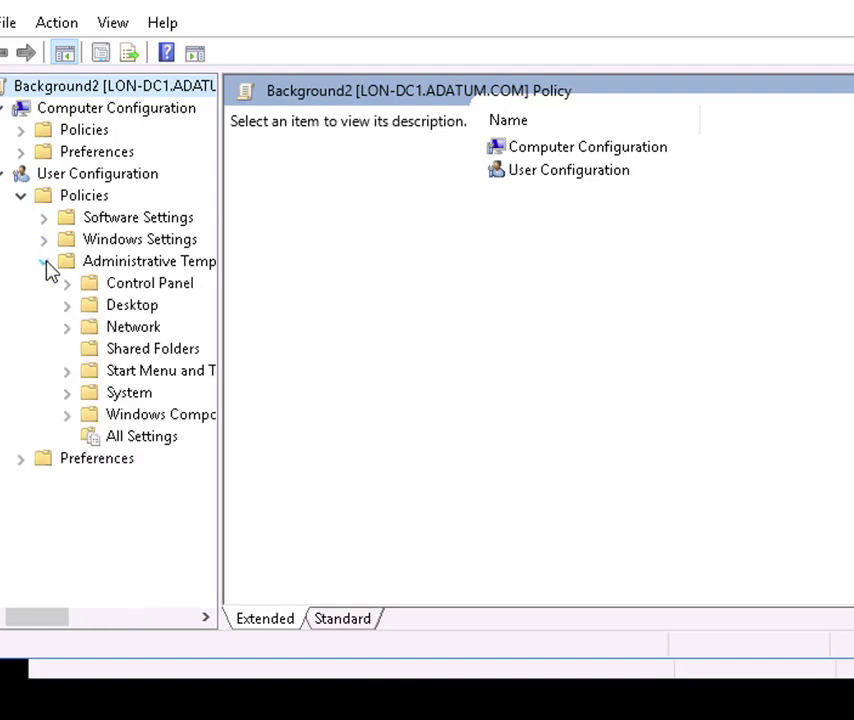
{"action": "left_click", "coordinate": [66, 306]}
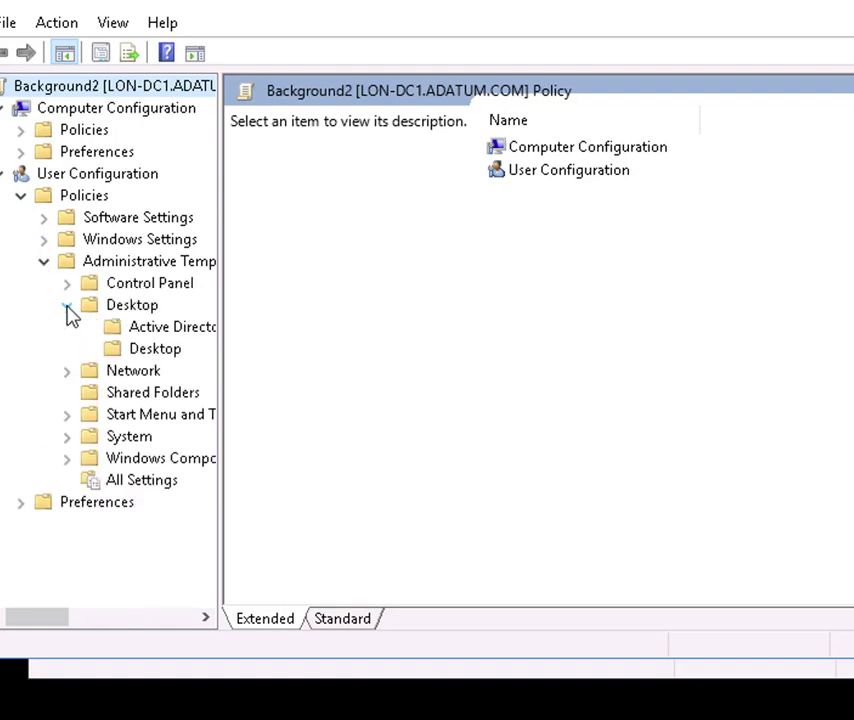
{"action": "left_click", "coordinate": [157, 350]}
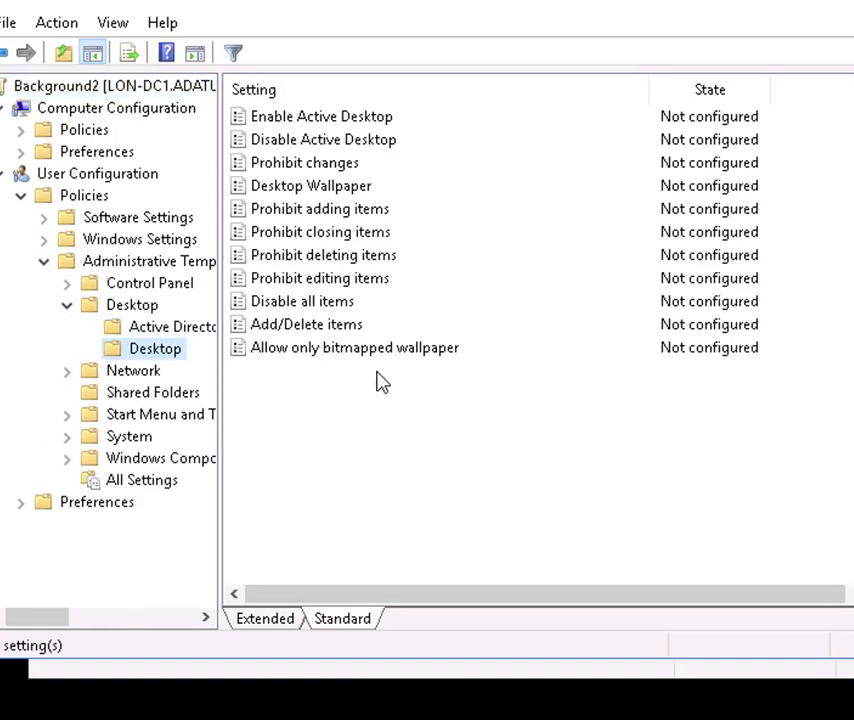
{"action": "double_click", "coordinate": [325, 190]}
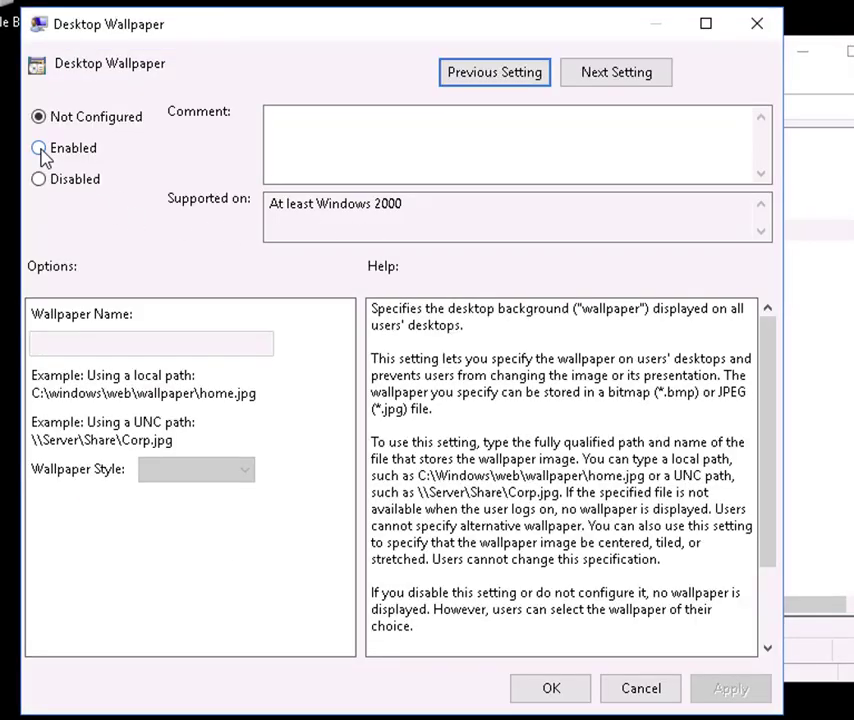
{"action": "left_click", "coordinate": [39, 148]}
{"action": "left_click", "coordinate": [120, 350]}
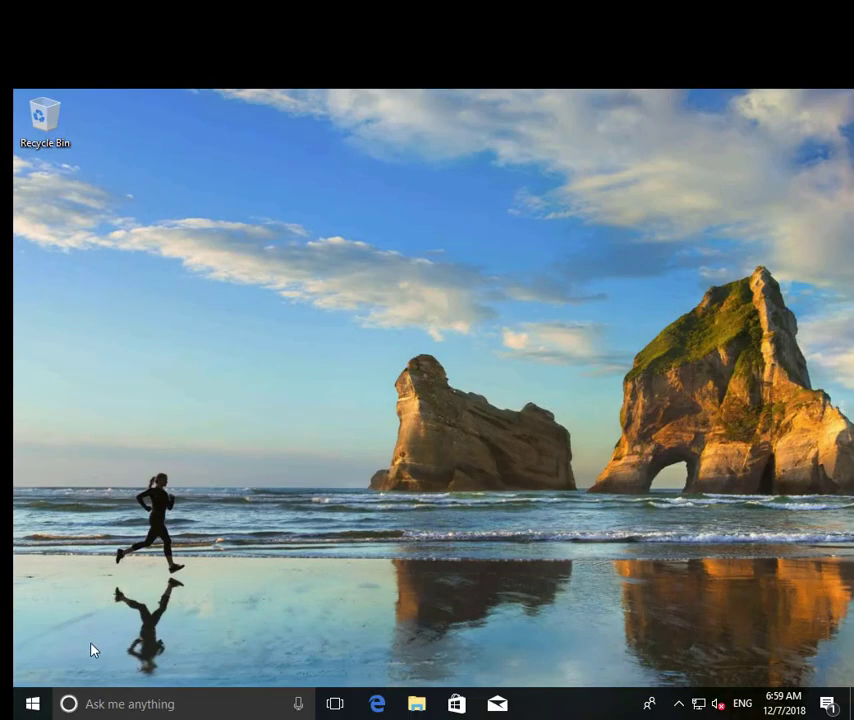
- Sign the current user out of LON-CL2
{"action": "right_click", "coordinate": [32, 708]}
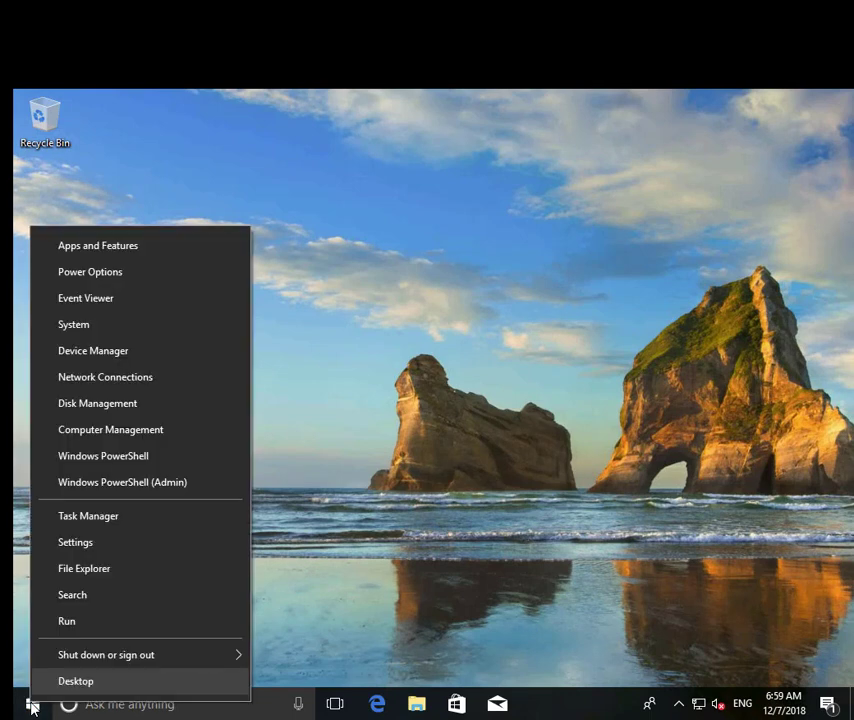
{"action": "mouse_move", "coordinate": [212, 663]}
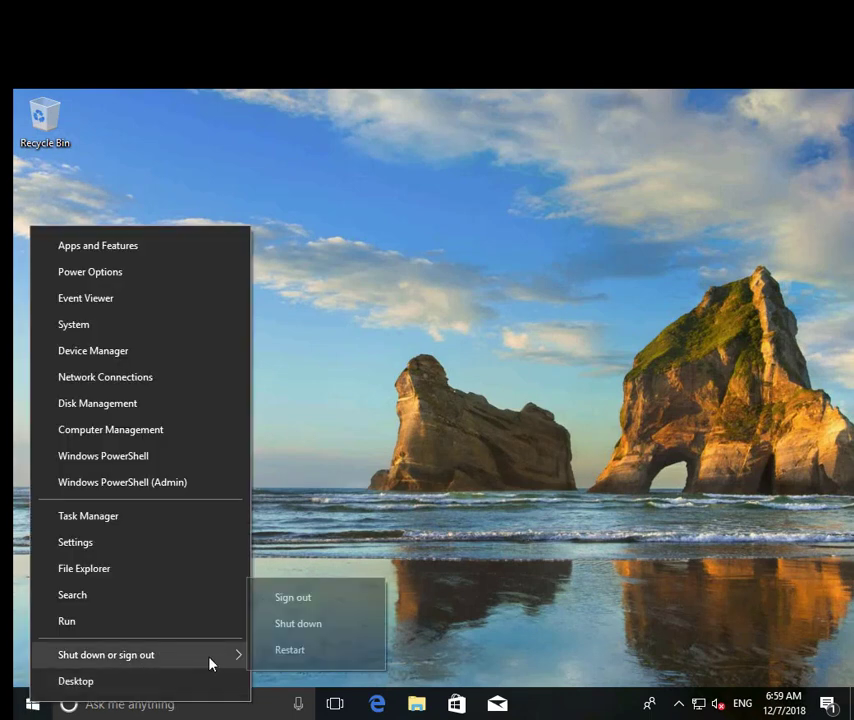
{"action": "left_click", "coordinate": [309, 599]}
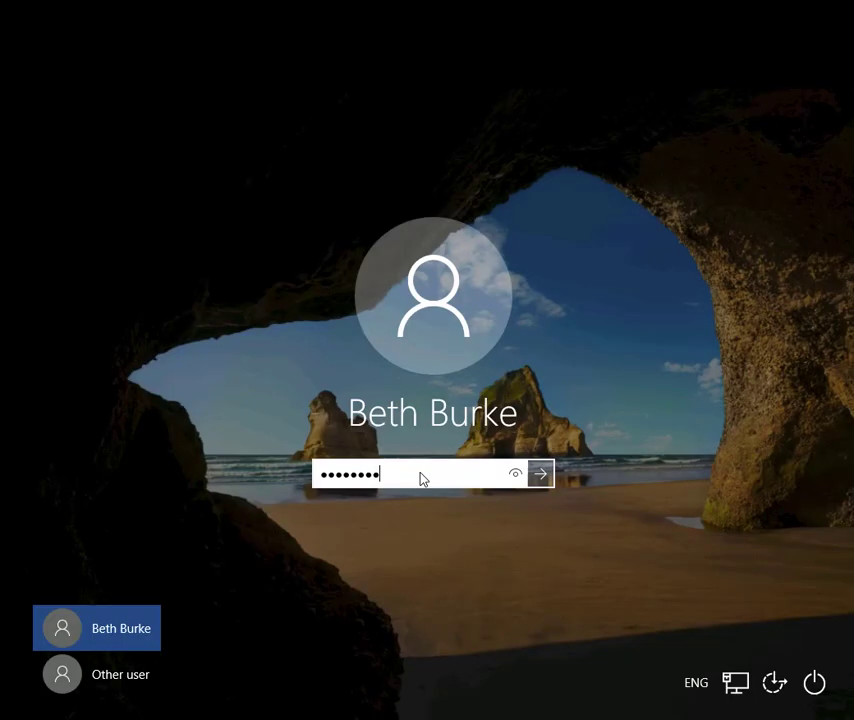
- Sign the test user back in to LON-CL2 with their password
{"action": "key", "text": "BackSpace"}
{"action": "key", "text": "BackSpace"}
{"action": "key", "text": "BackSpace"}
{"action": "key", "text": "BackSpace"}
{"action": "type", "text": "****"}
{"action": "key", "text": "Return"}
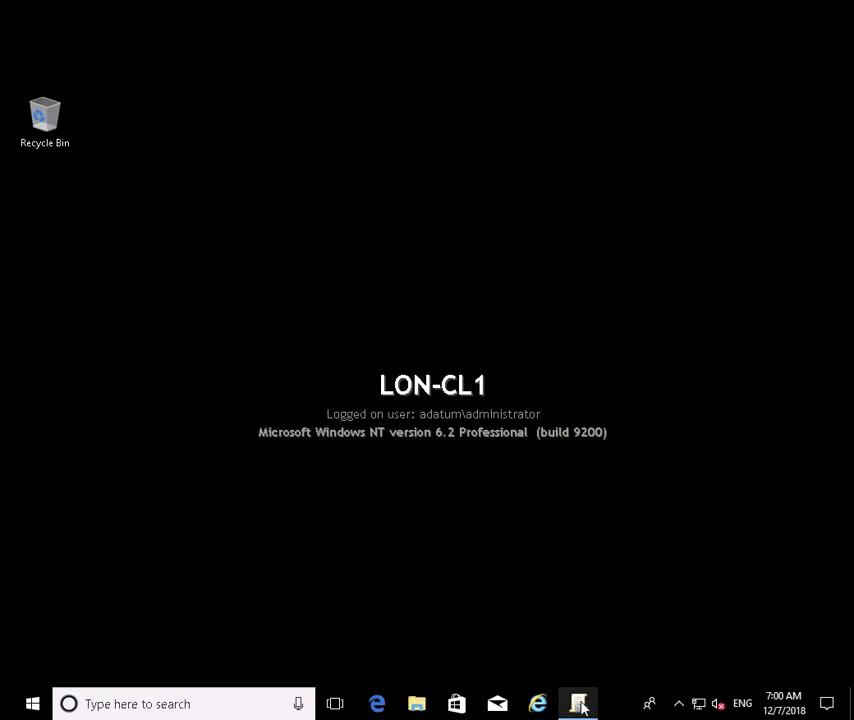
- Set Background1's link on IT to Enforced and recheck the Technicians inheritance order
{"action": "left_click", "coordinate": [580, 704]}
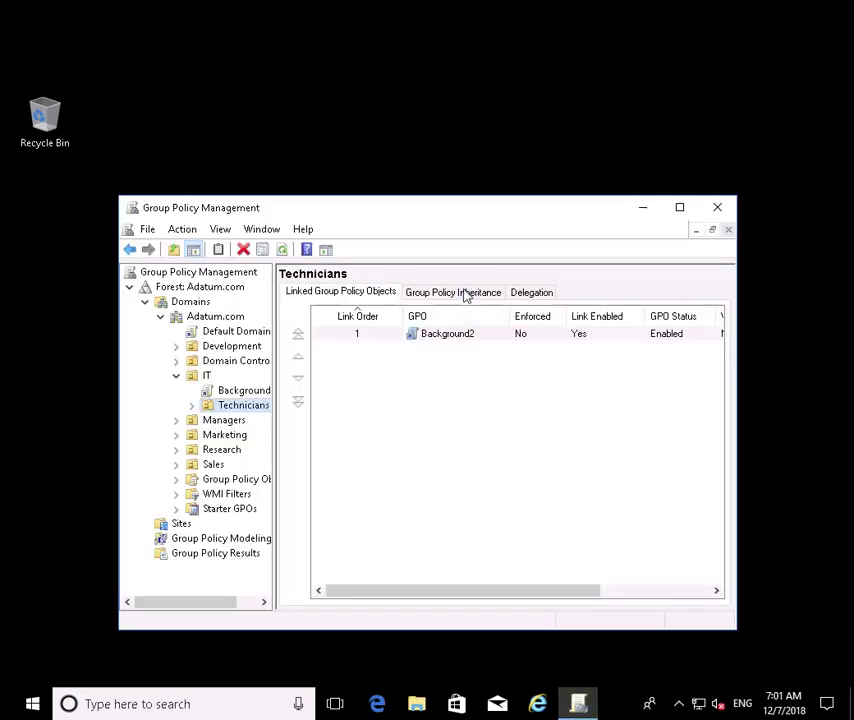
{"action": "left_click", "coordinate": [463, 293]}
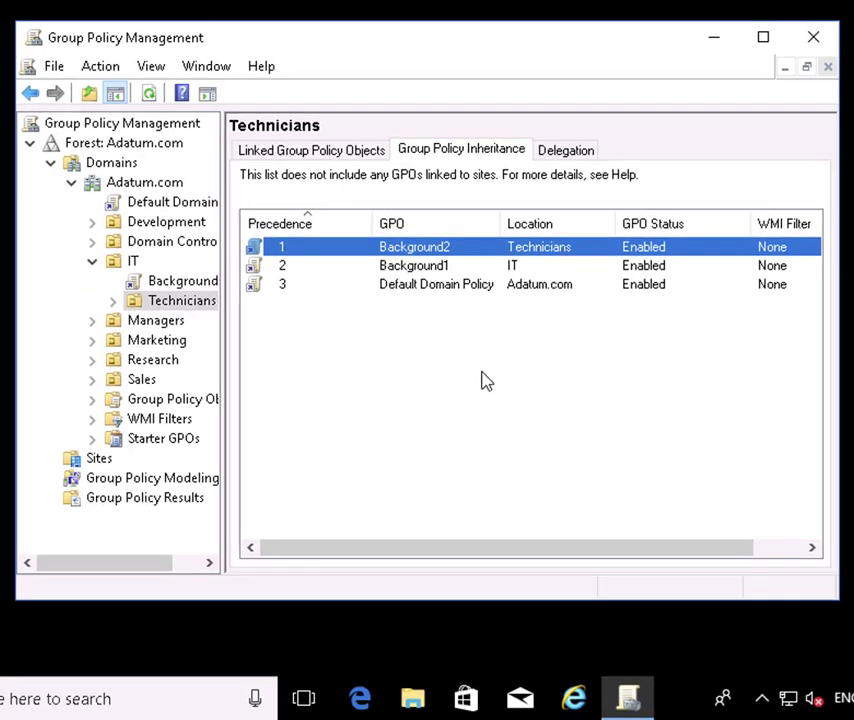
{"action": "double_click", "coordinate": [405, 275]}
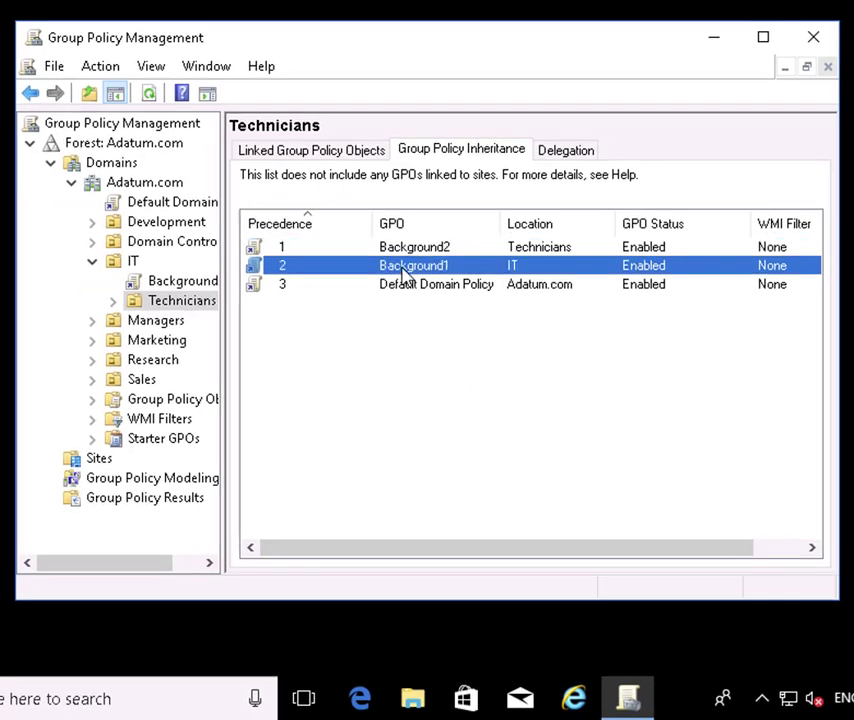
{"action": "right_click", "coordinate": [183, 283]}
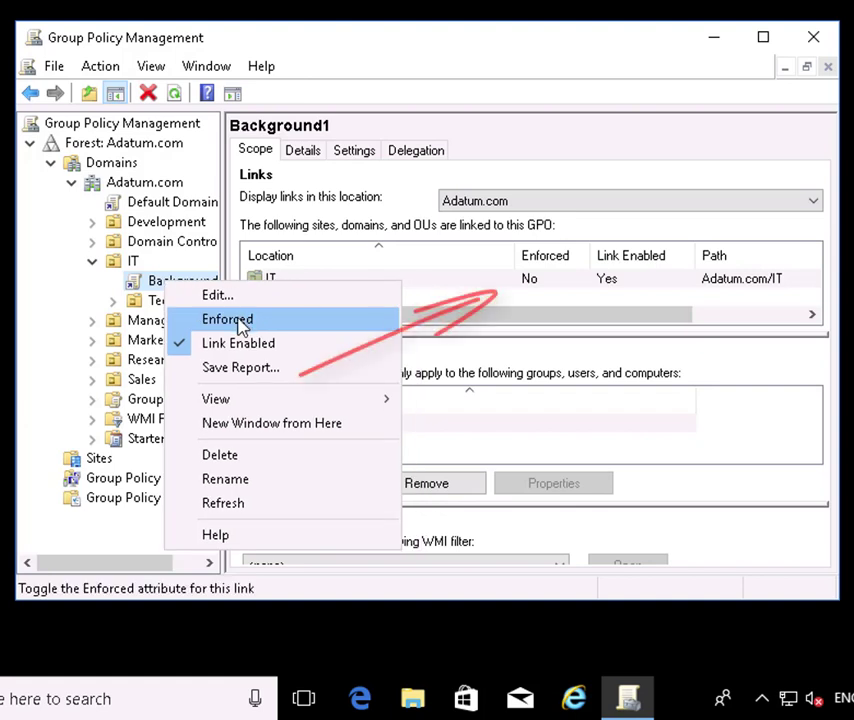
{"action": "left_click", "coordinate": [199, 323]}
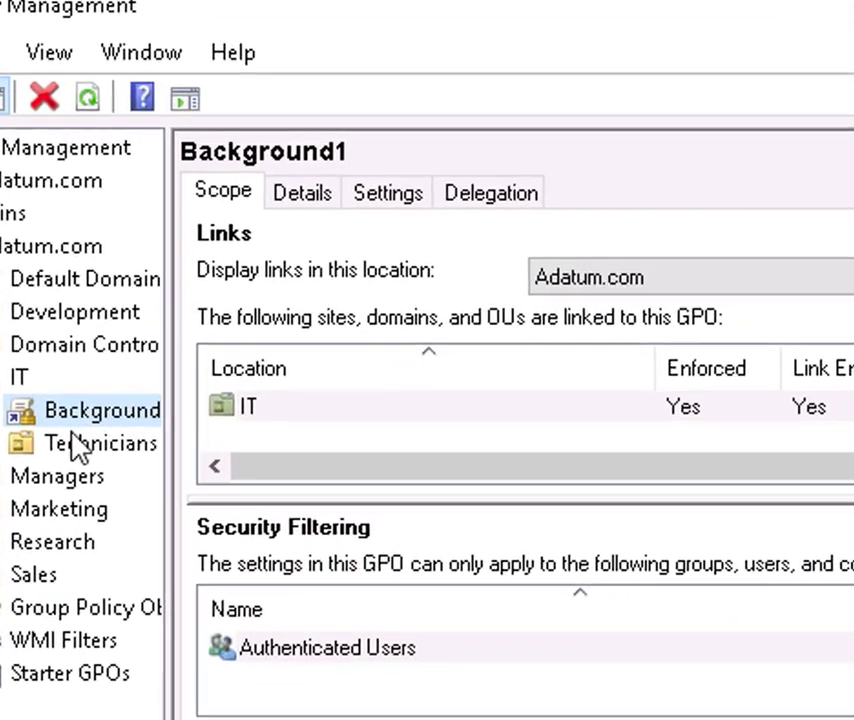
{"action": "left_click", "coordinate": [75, 440]}
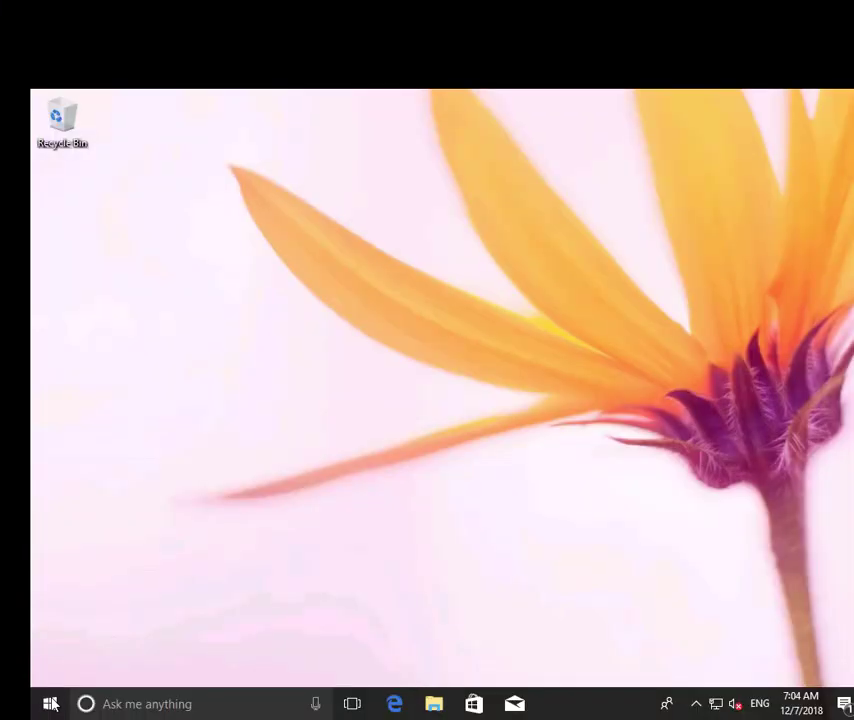
- Sign the user out of LON-CL2 through Shut down or sign out > Sign out
{"action": "right_click", "coordinate": [53, 705]}
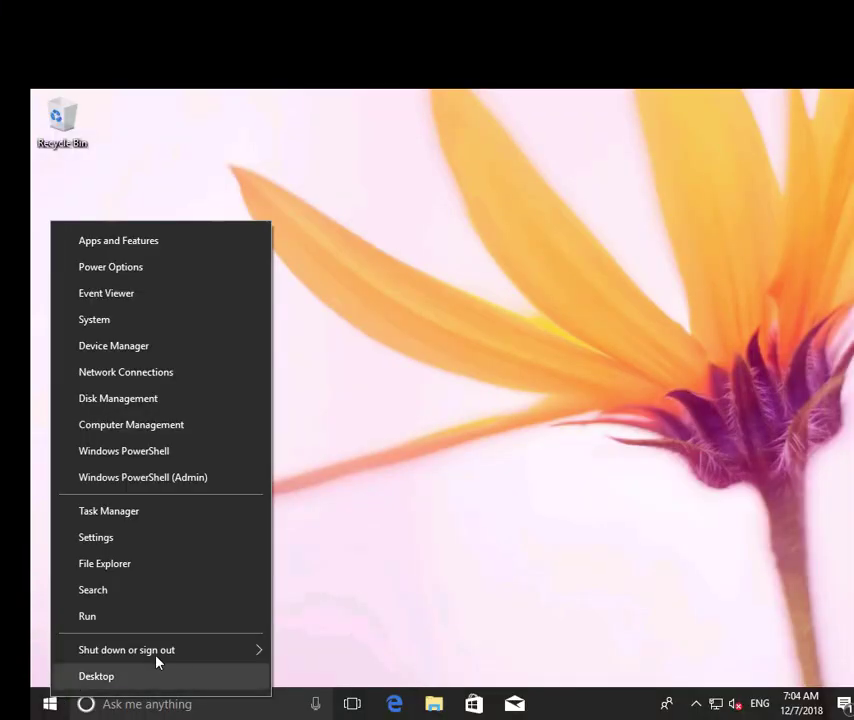
{"action": "mouse_move", "coordinate": [268, 650]}
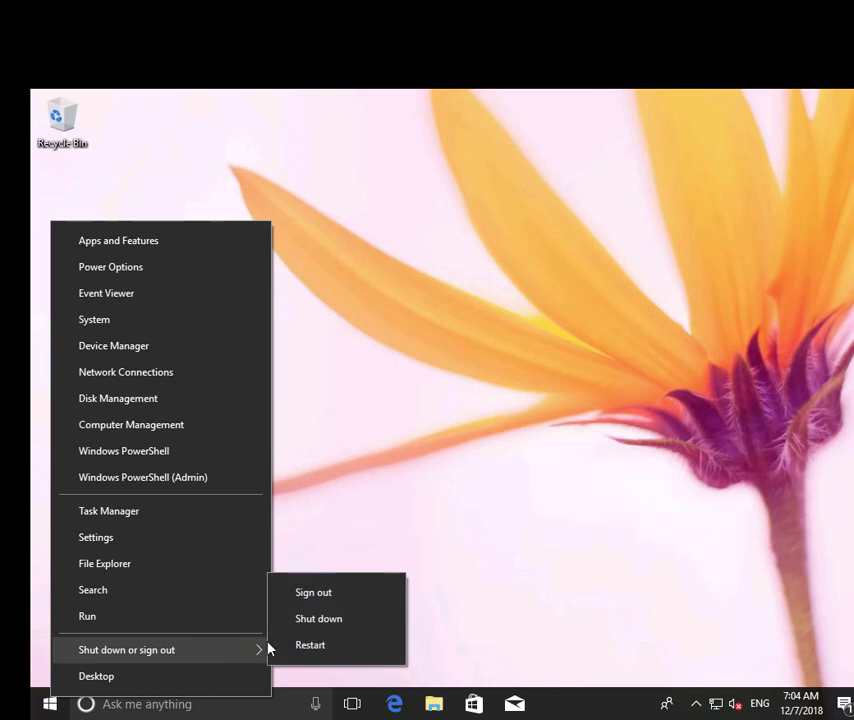
{"action": "left_click", "coordinate": [313, 592]}
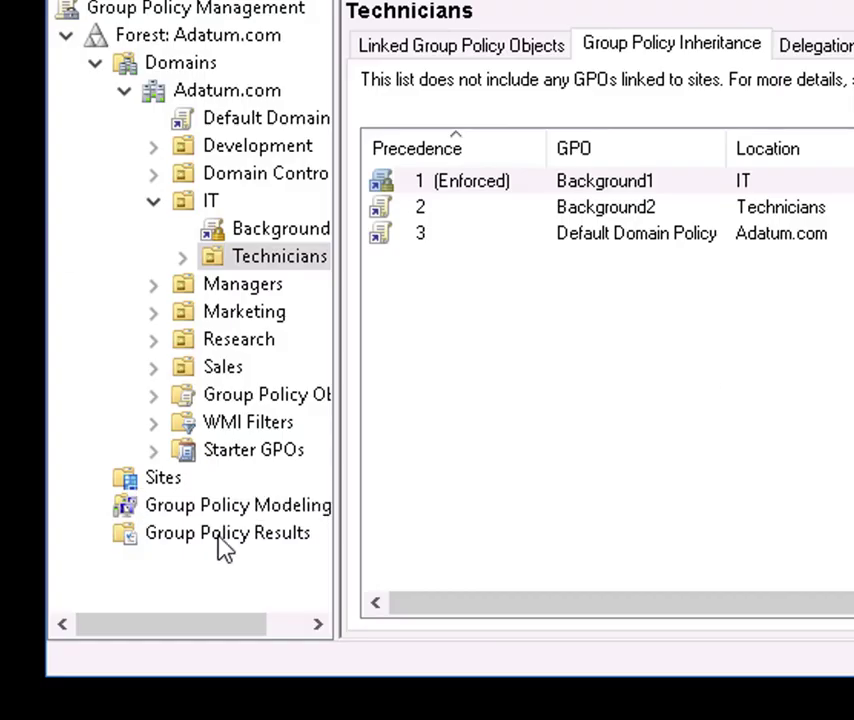
- Start the Group Policy Results Wizard targeting another computer, ADATUM\LON-CL2
{"action": "left_click", "coordinate": [222, 537]}
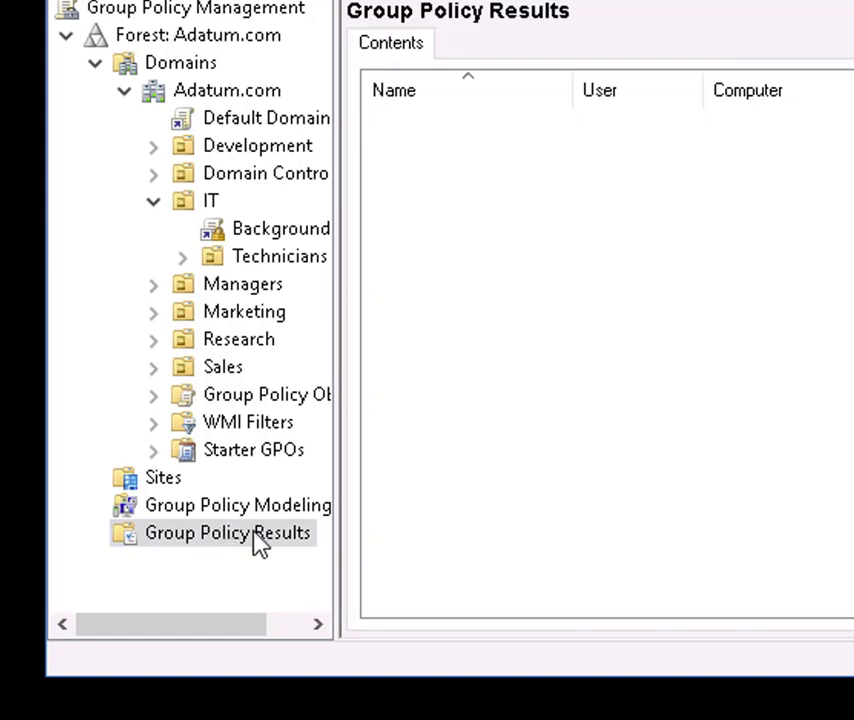
{"action": "right_click", "coordinate": [253, 542]}
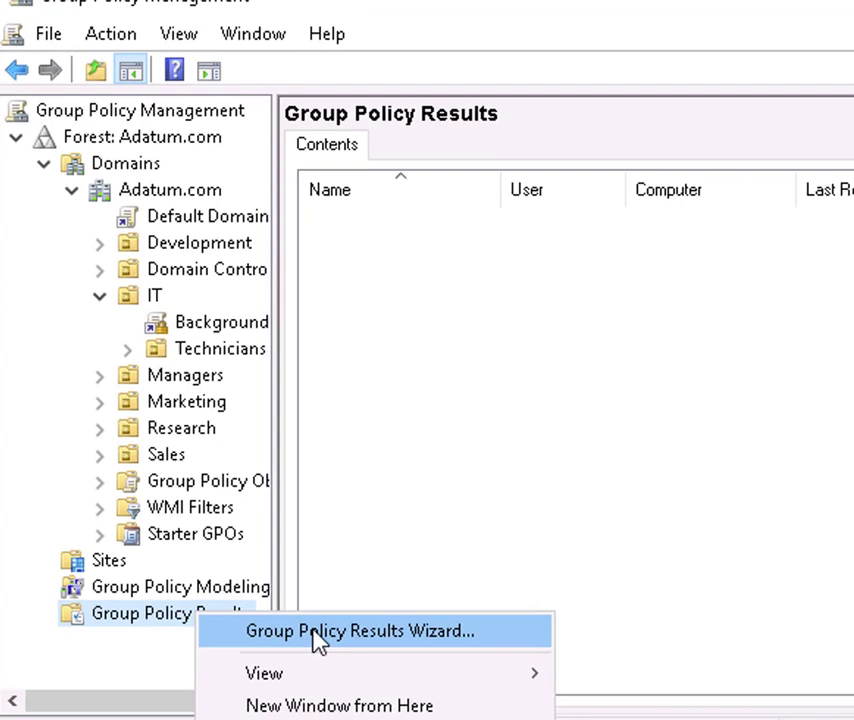
{"action": "left_click", "coordinate": [376, 562]}
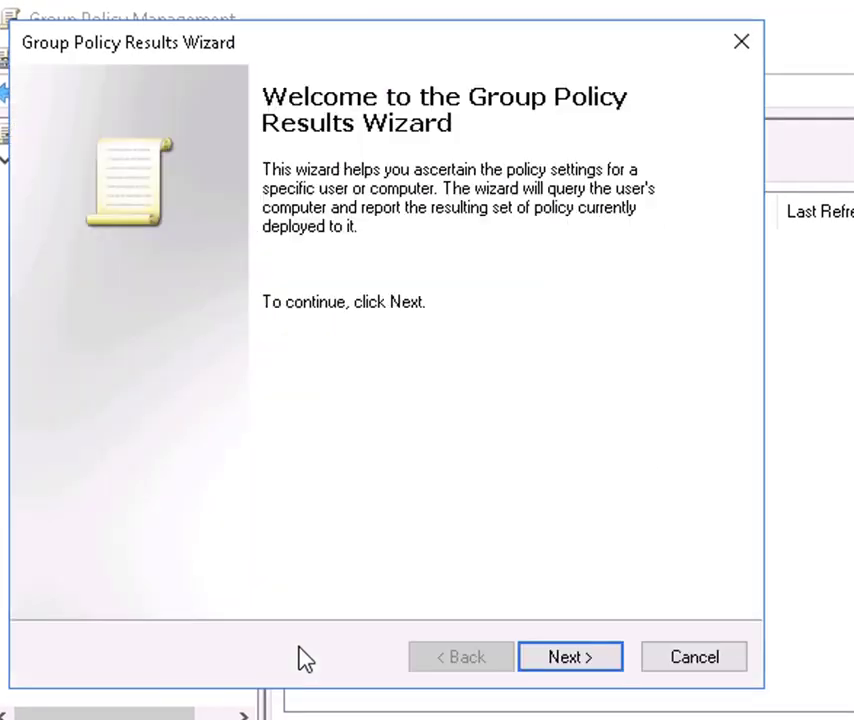
{"action": "left_click", "coordinate": [562, 652]}
{"action": "left_click", "coordinate": [51, 277]}
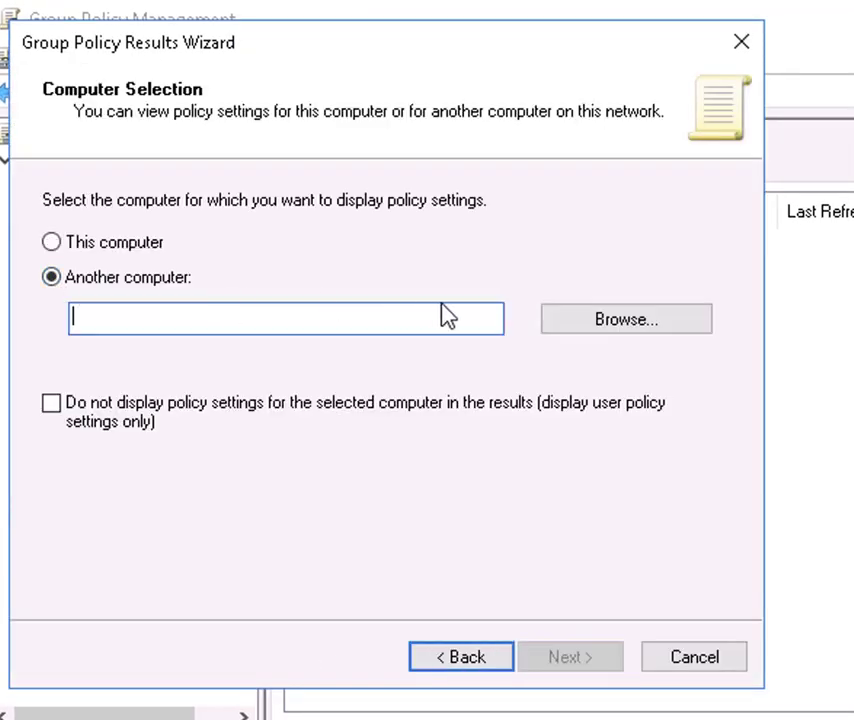
{"action": "left_click", "coordinate": [593, 333]}
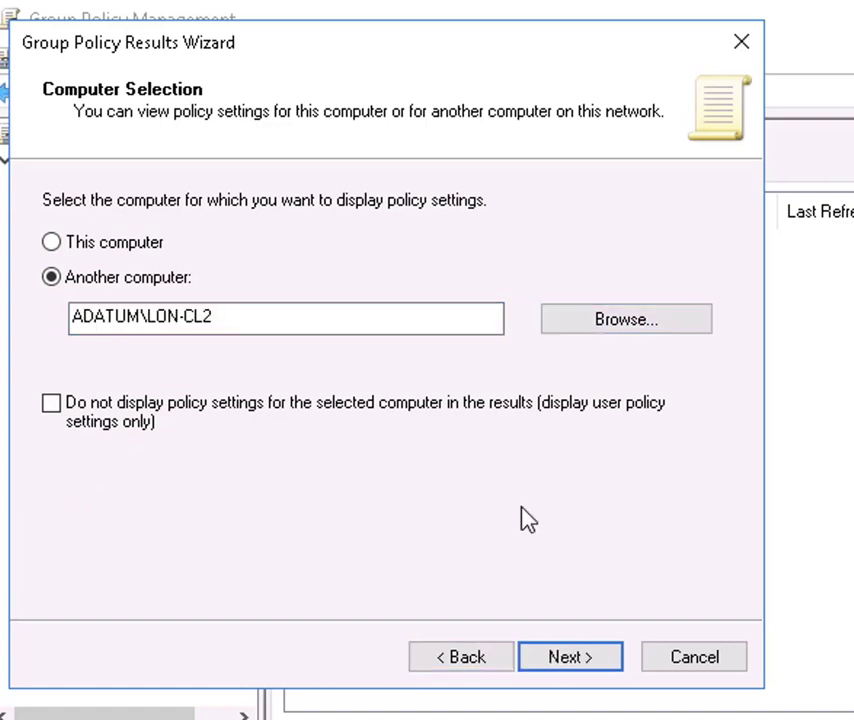
- Select the test user on LON-CL2 and finish the wizard to generate the report
{"action": "left_click", "coordinate": [572, 660]}
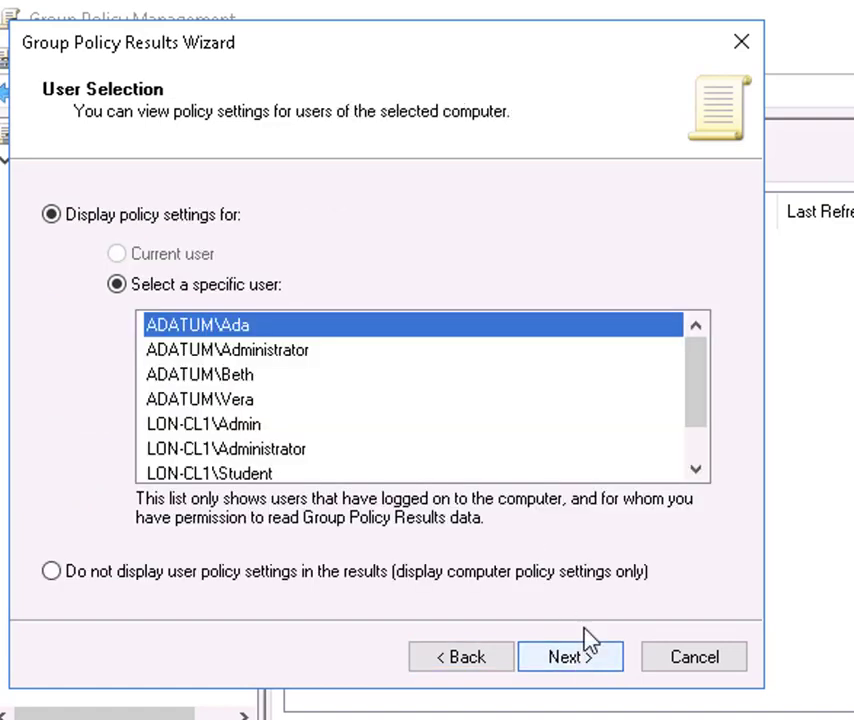
{"action": "left_click", "coordinate": [251, 376]}
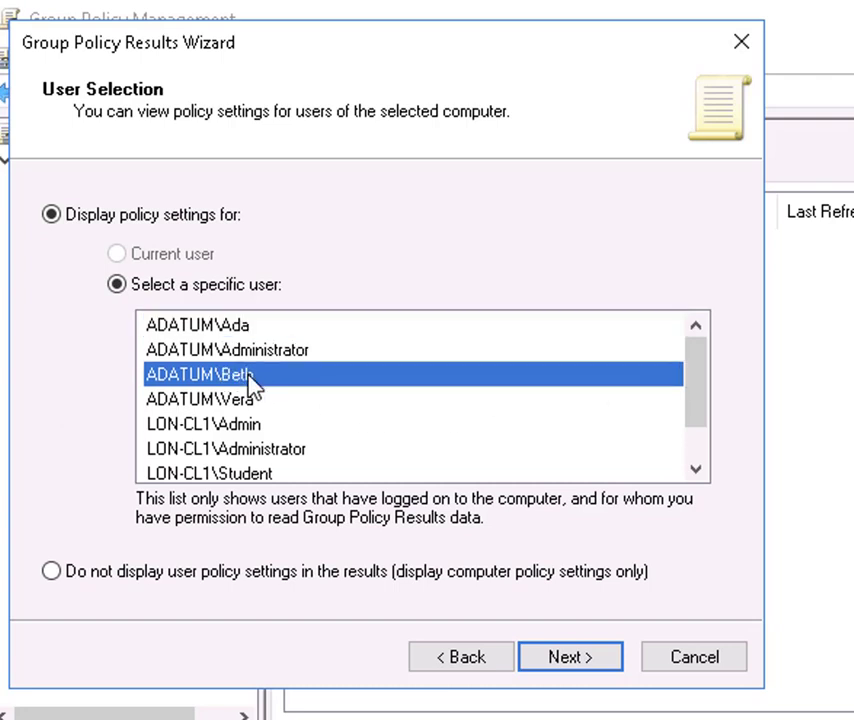
{"action": "left_click", "coordinate": [586, 666]}
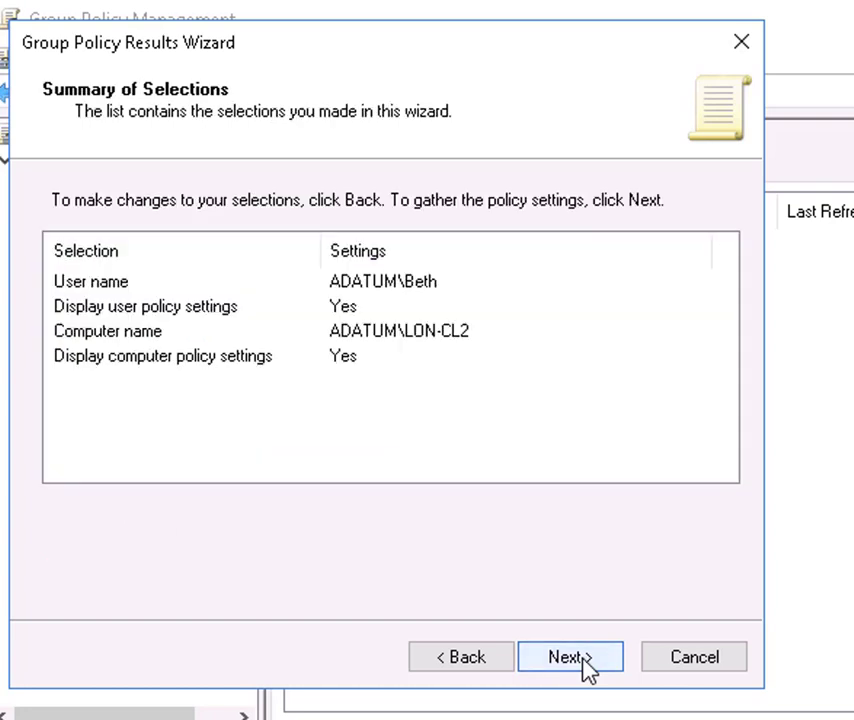
{"action": "left_click", "coordinate": [586, 667]}
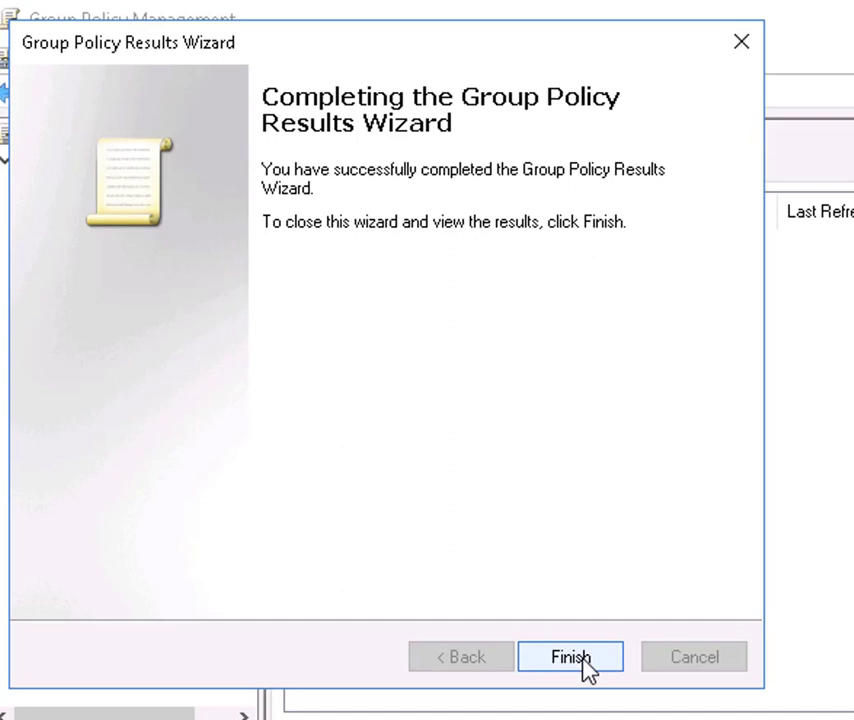
{"action": "left_click", "coordinate": [583, 660]}
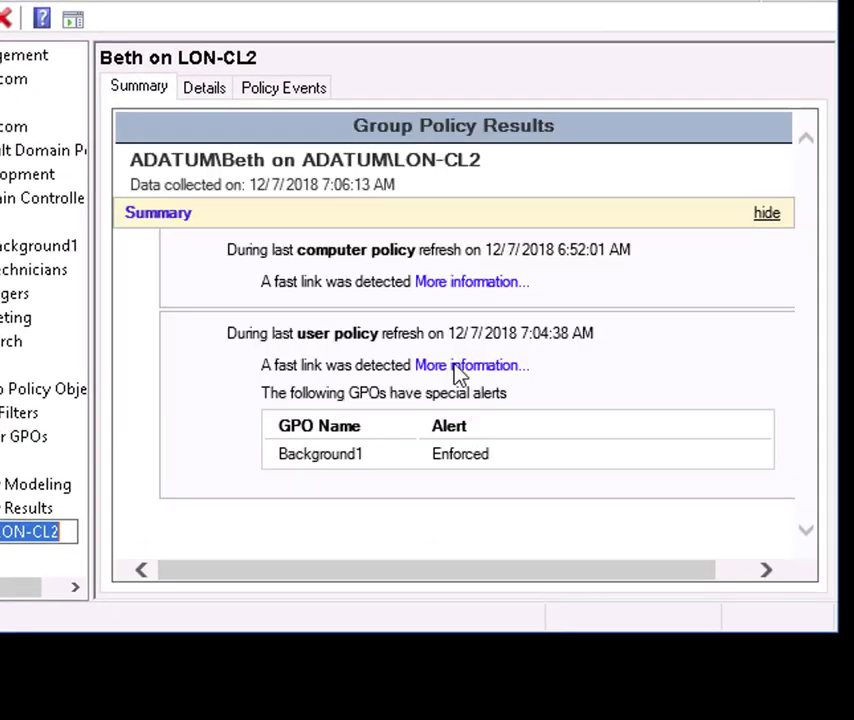
- In the maximized report's Details, expand Background1, Background2, Administrative Templates and Desktop sections
{"action": "left_click", "coordinate": [207, 92]}
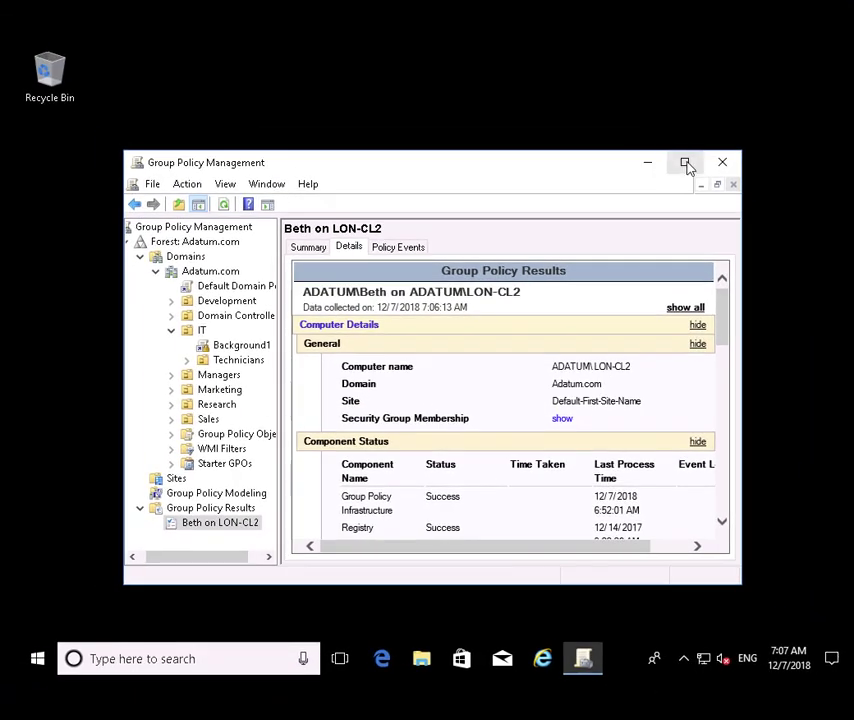
{"action": "left_click", "coordinate": [693, 131]}
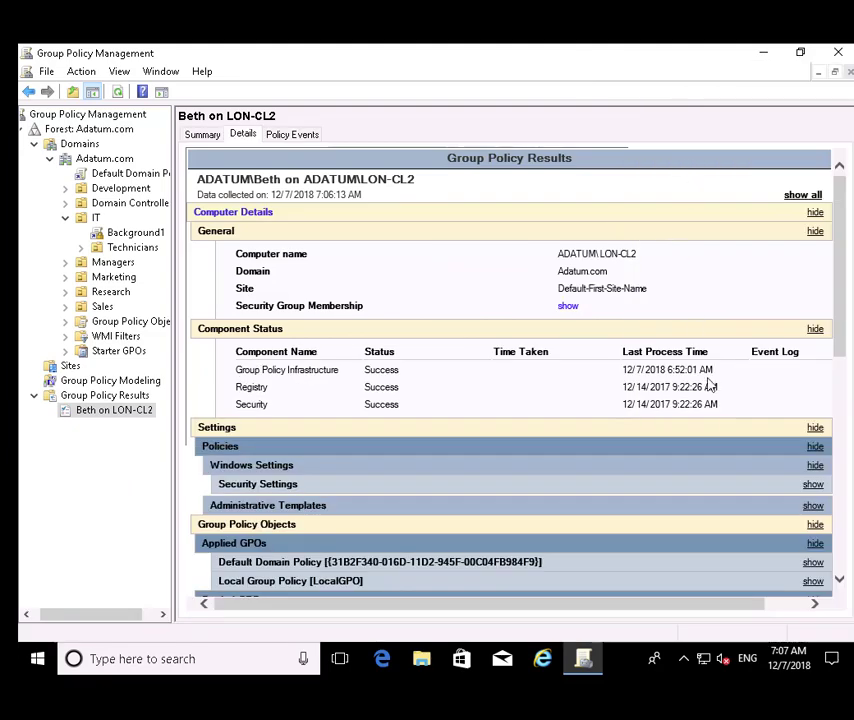
{"action": "left_click_drag", "start_coordinate": [839, 349], "coordinate": [851, 600]}
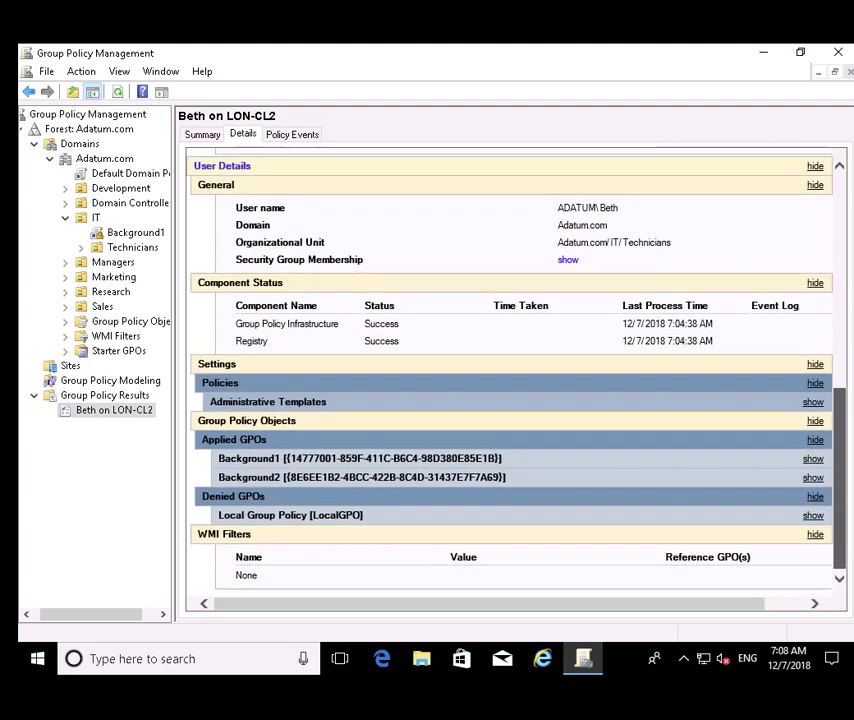
{"action": "left_click", "coordinate": [814, 459]}
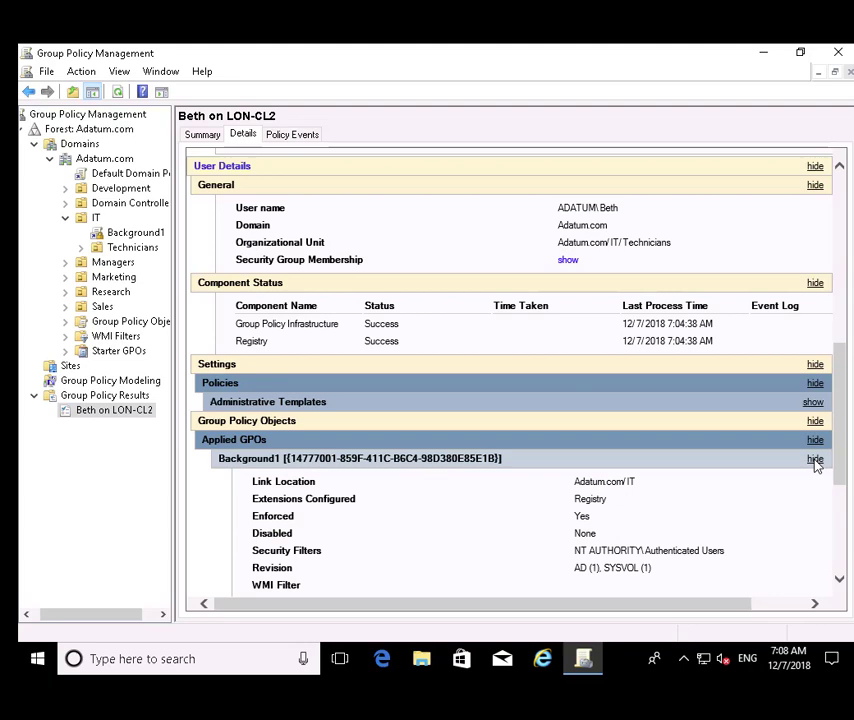
{"action": "left_click_drag", "start_coordinate": [843, 473], "coordinate": [841, 558]}
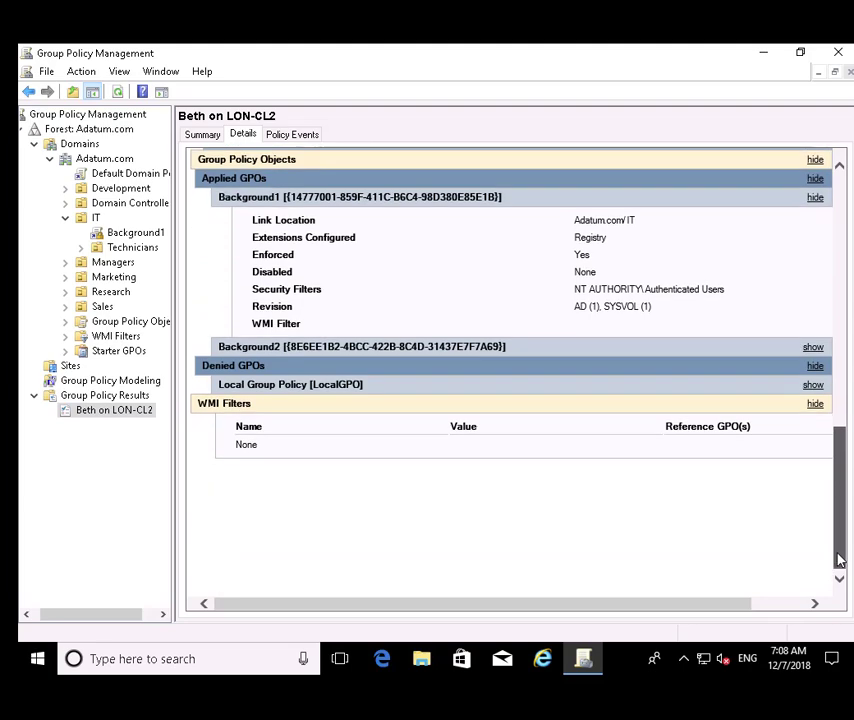
{"action": "left_click", "coordinate": [813, 348]}
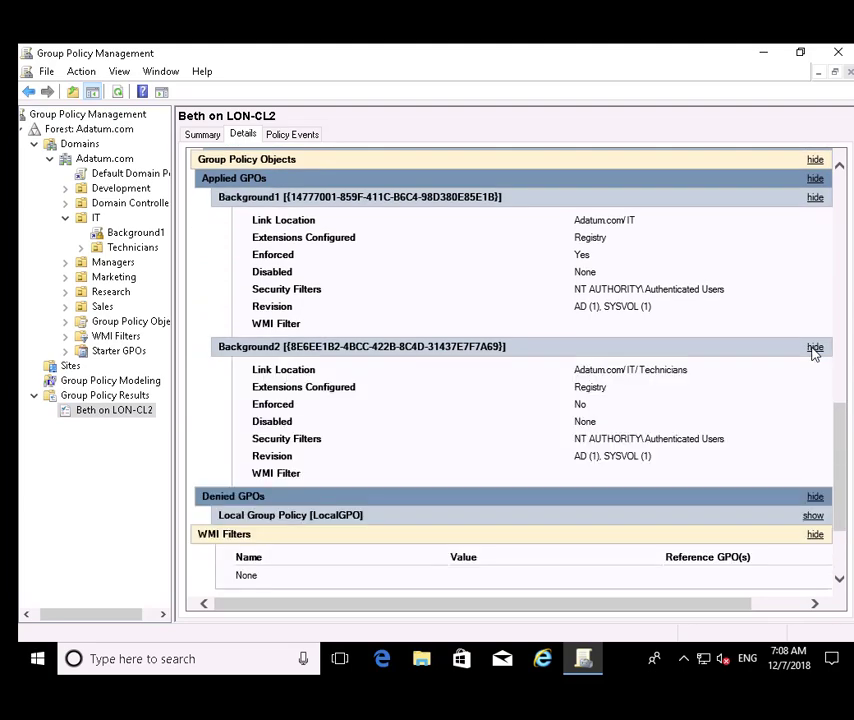
{"action": "scroll", "coordinate": [830, 410], "scroll_direction": "up", "scroll_amount": 5}
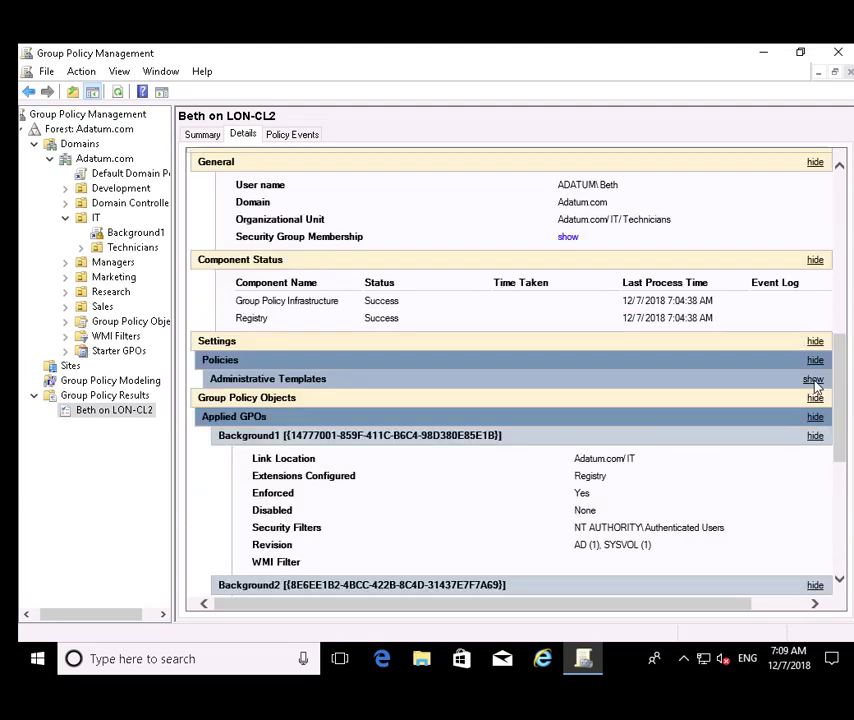
{"action": "left_click", "coordinate": [815, 380]}
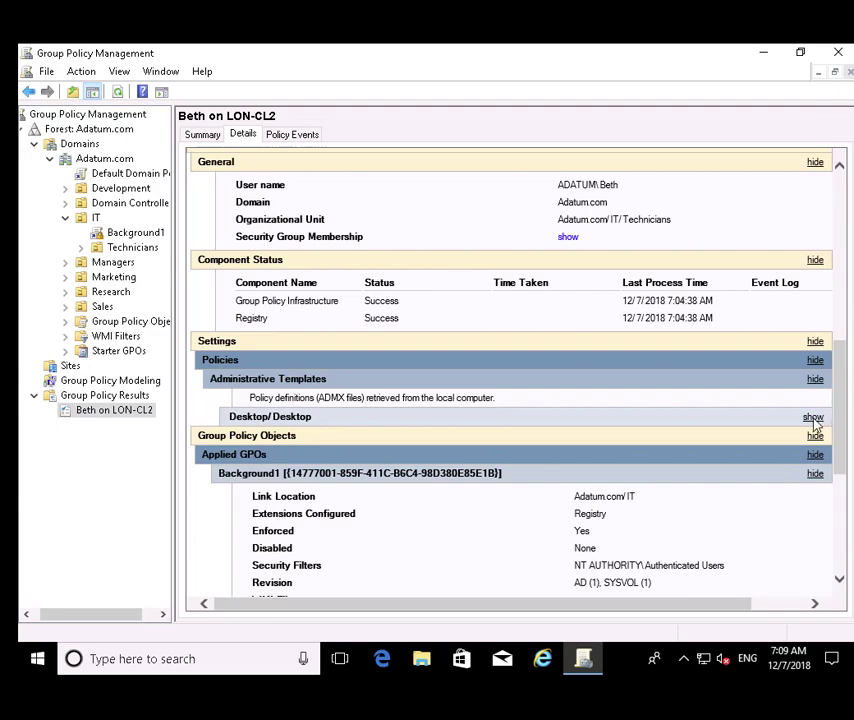
{"action": "left_click", "coordinate": [813, 418]}
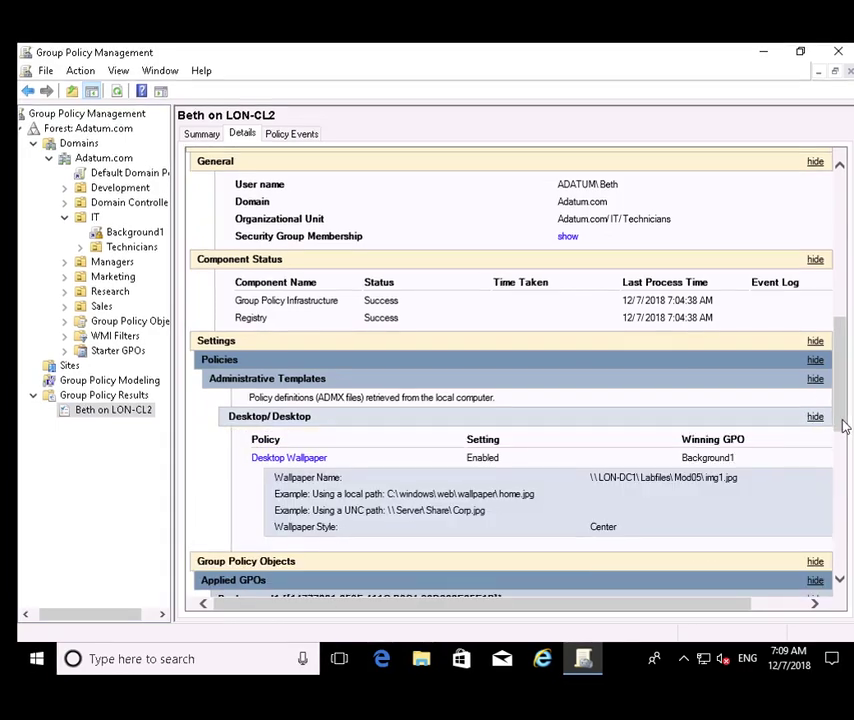